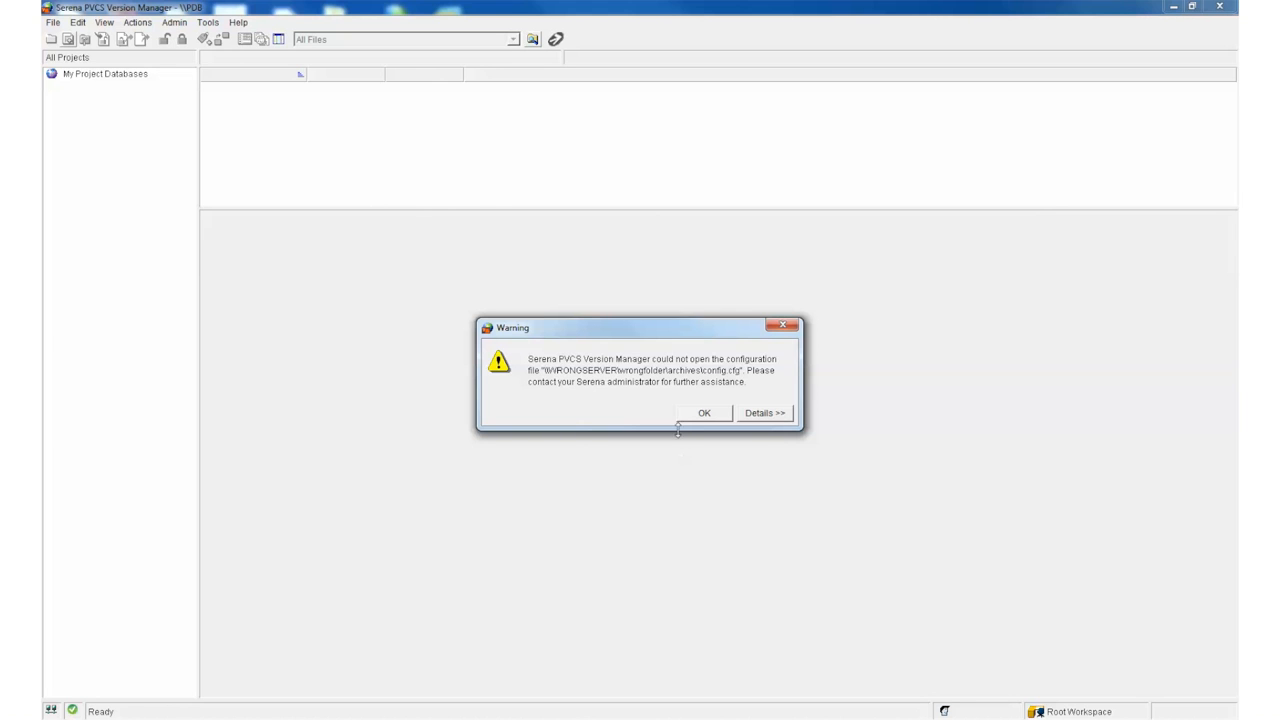
Step: Move the warning out of the way and launch the PVCS Version Manager 8.5 File Server Admin page
{"action": "left_click_drag", "start_coordinate": [603, 334], "coordinate": [928, 430]}
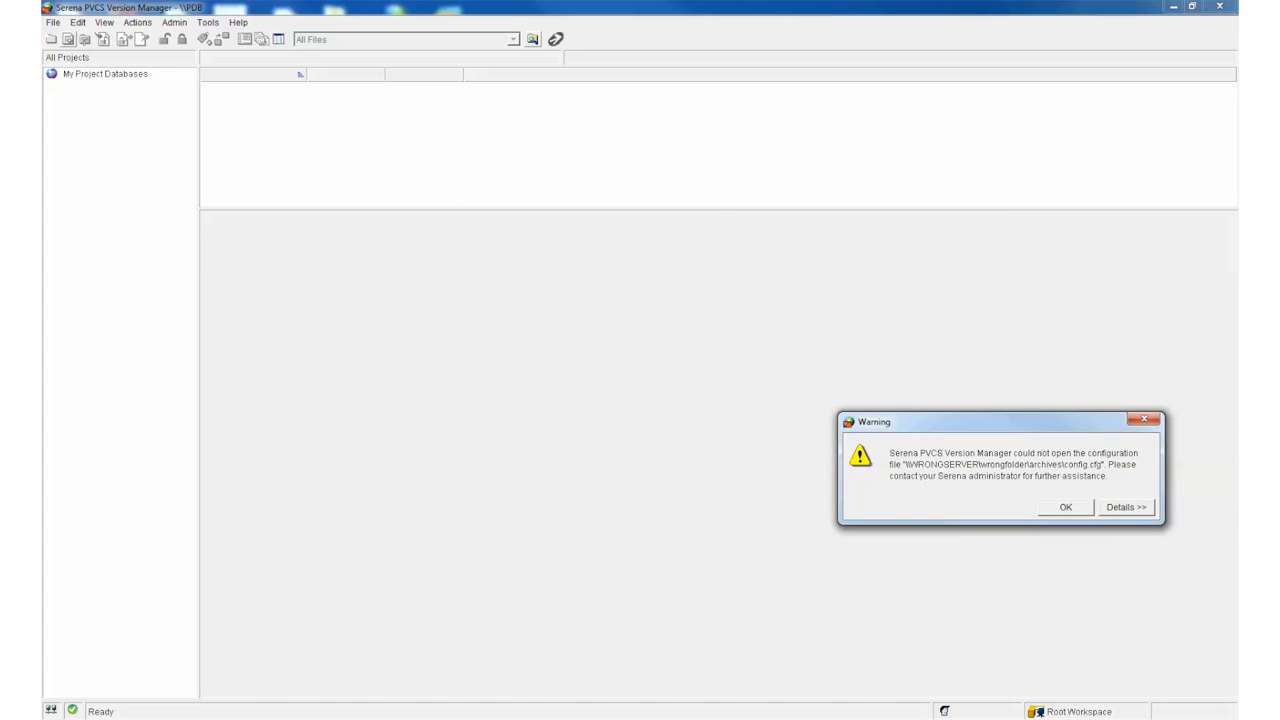
{"action": "key", "text": "super"}
{"action": "left_click", "coordinate": [86, 670]}
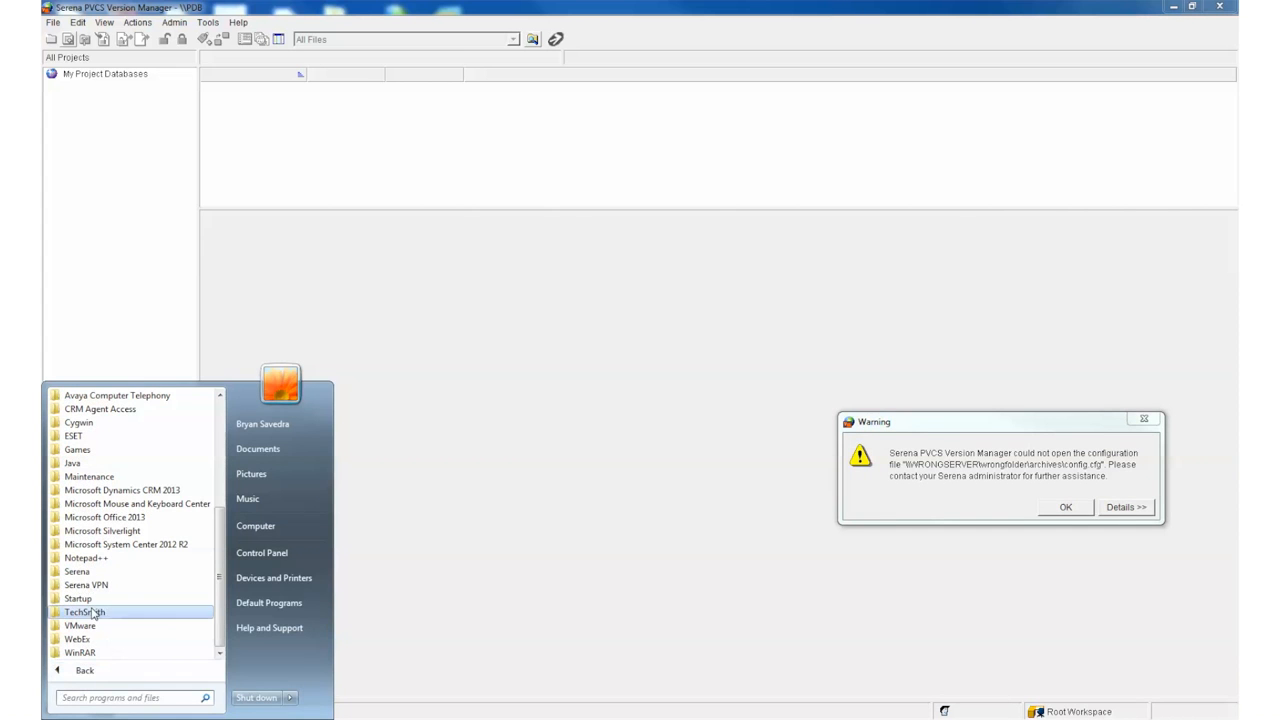
{"action": "left_click", "coordinate": [94, 572]}
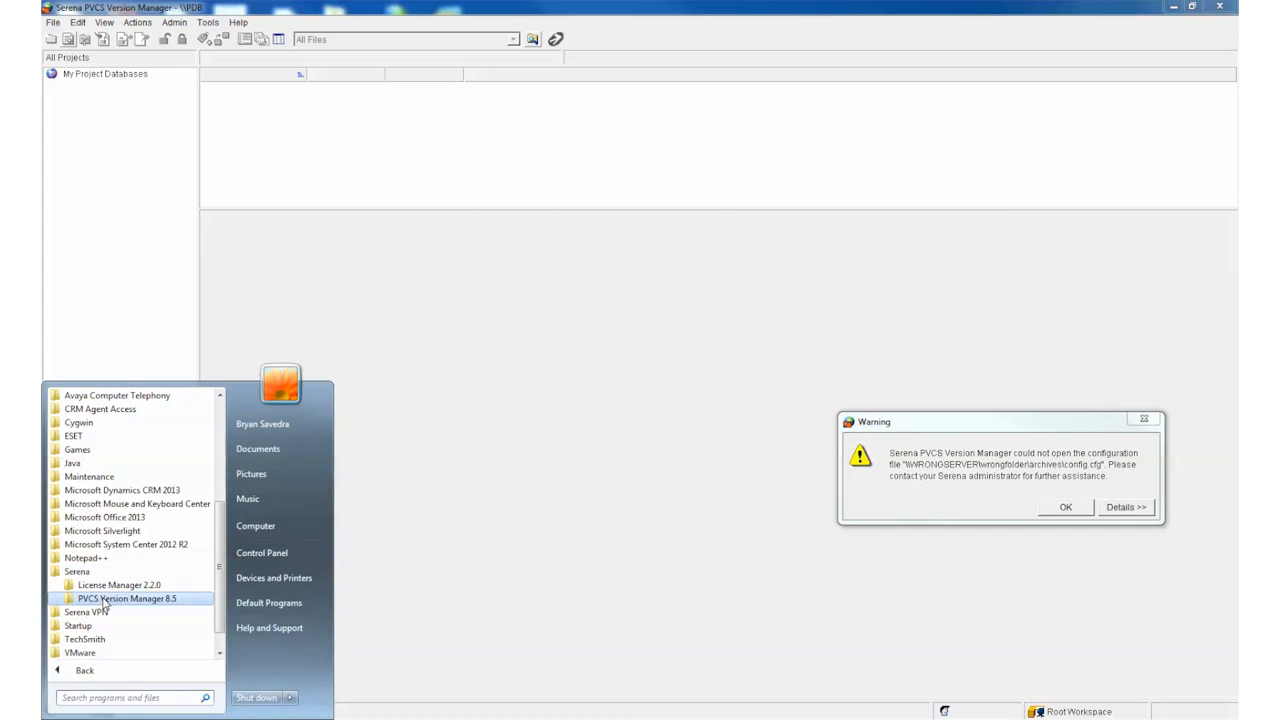
{"action": "left_click", "coordinate": [104, 599]}
{"action": "scroll", "coordinate": [116, 634], "scroll_direction": "down", "scroll_amount": 4}
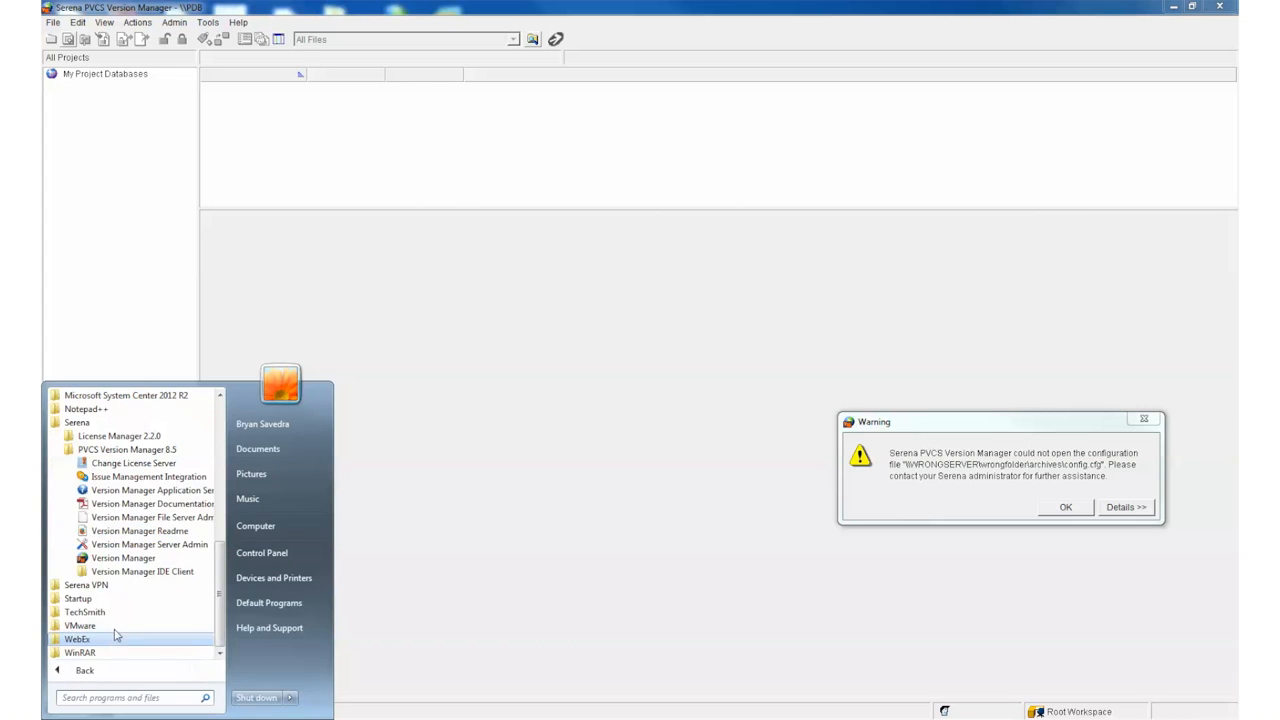
{"action": "left_click", "coordinate": [145, 519]}
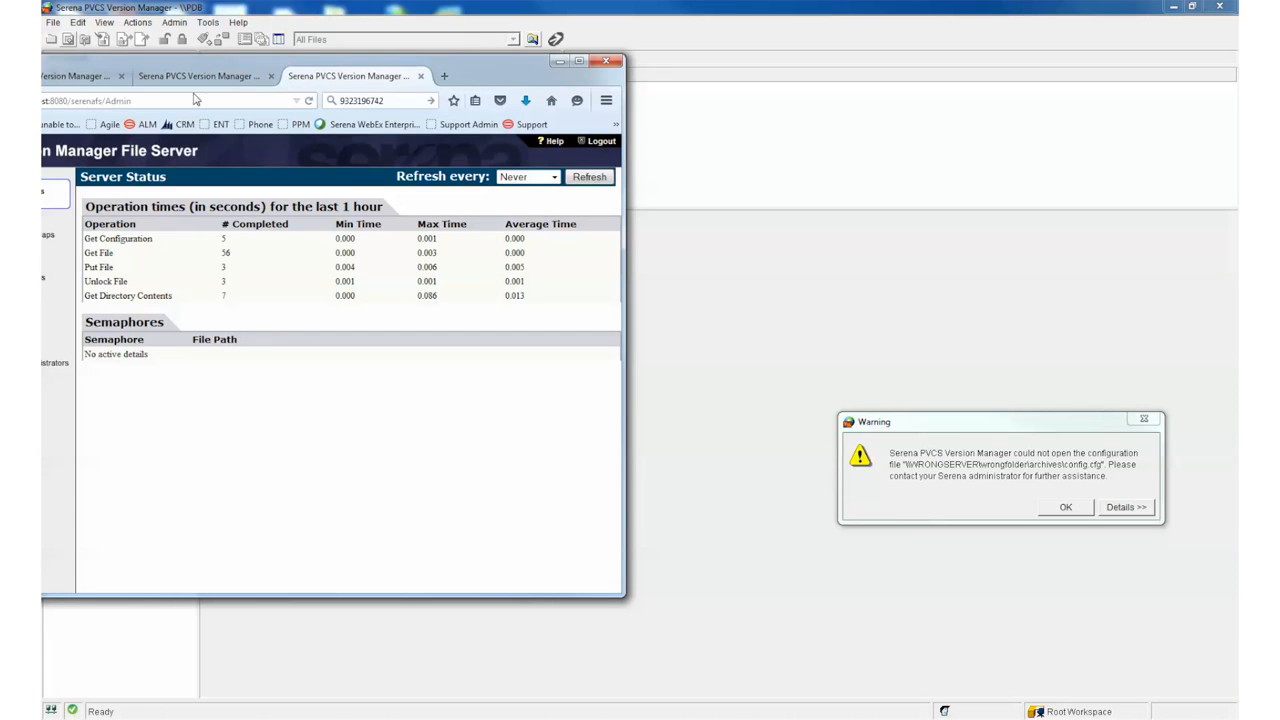
Step: Close the two extra Version Manager browser tabs and open the file server's Path Maps page
{"action": "left_click_drag", "start_coordinate": [193, 62], "coordinate": [311, 84]}
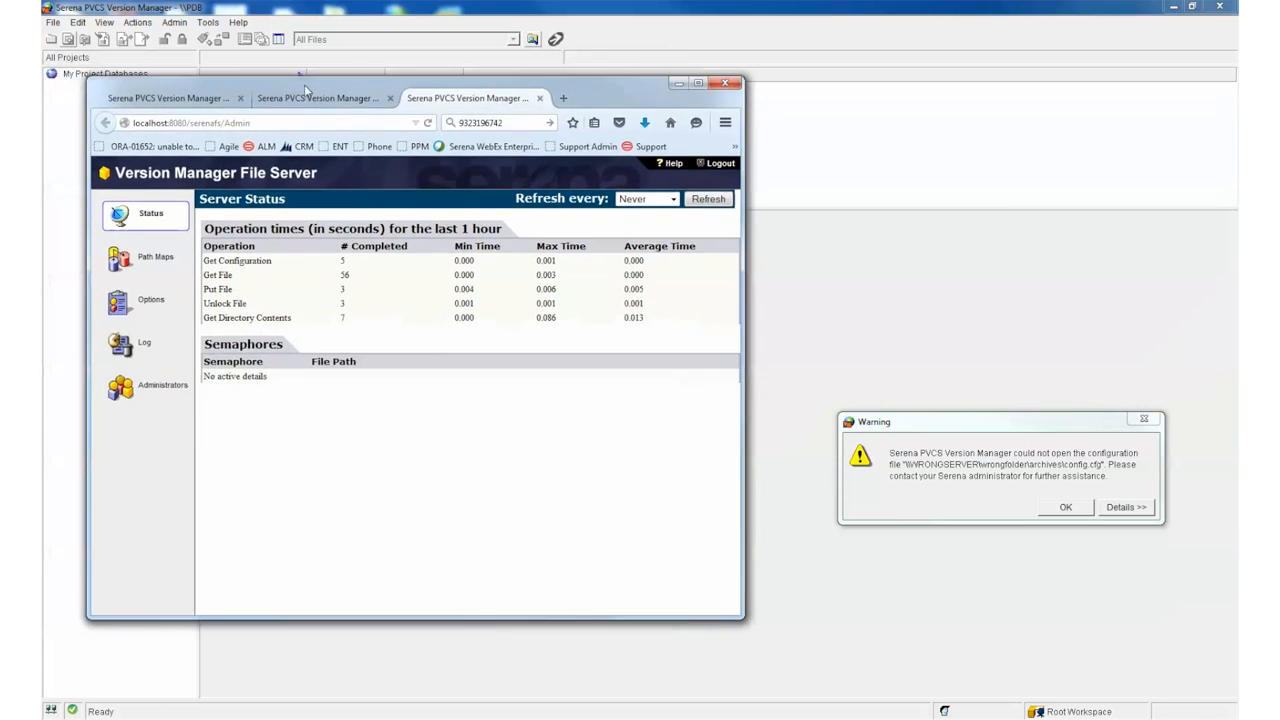
{"action": "middle_click", "coordinate": [213, 101]}
{"action": "middle_click", "coordinate": [213, 101]}
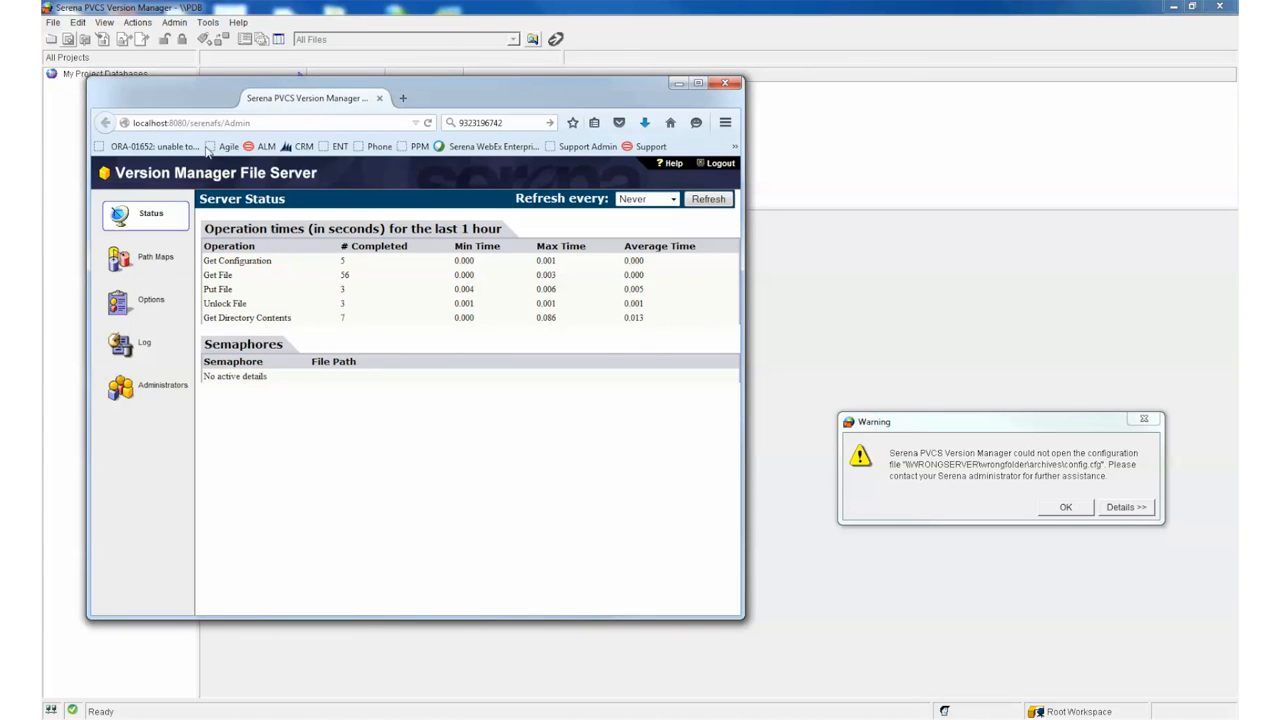
{"action": "left_click", "coordinate": [145, 260]}
{"action": "right_click", "coordinate": [145, 260]}
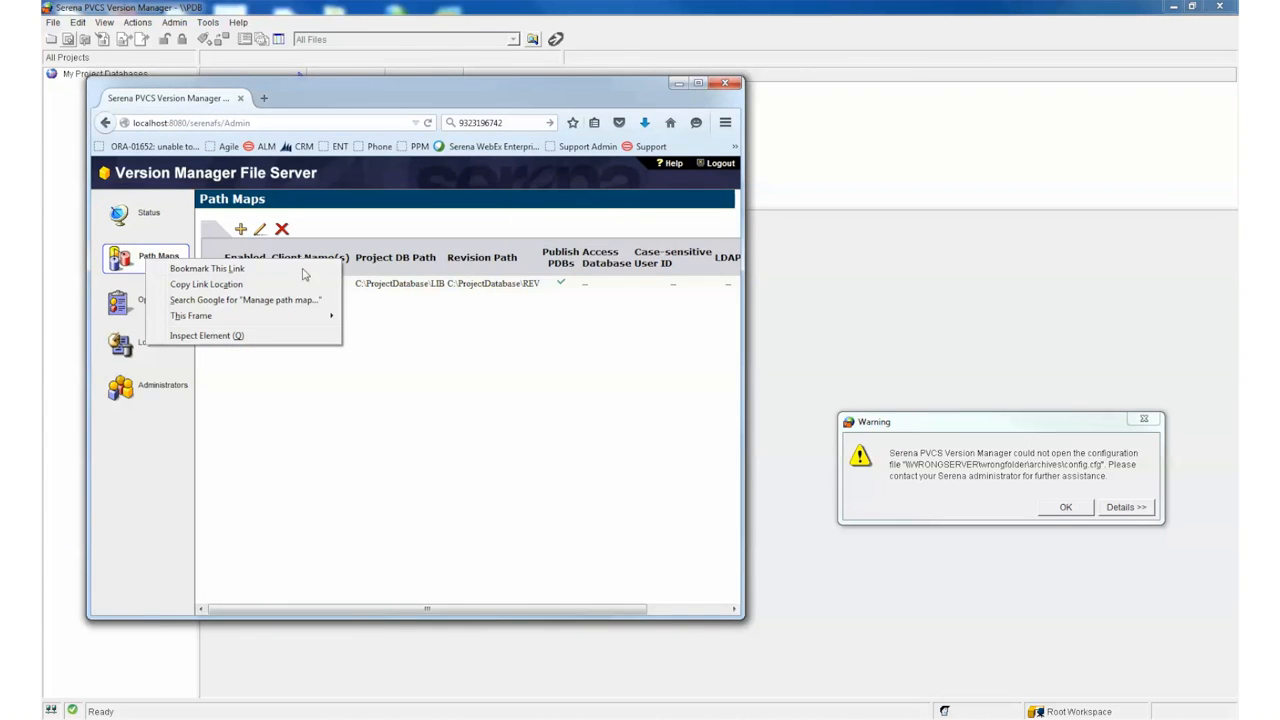
{"action": "left_click", "coordinate": [391, 242]}
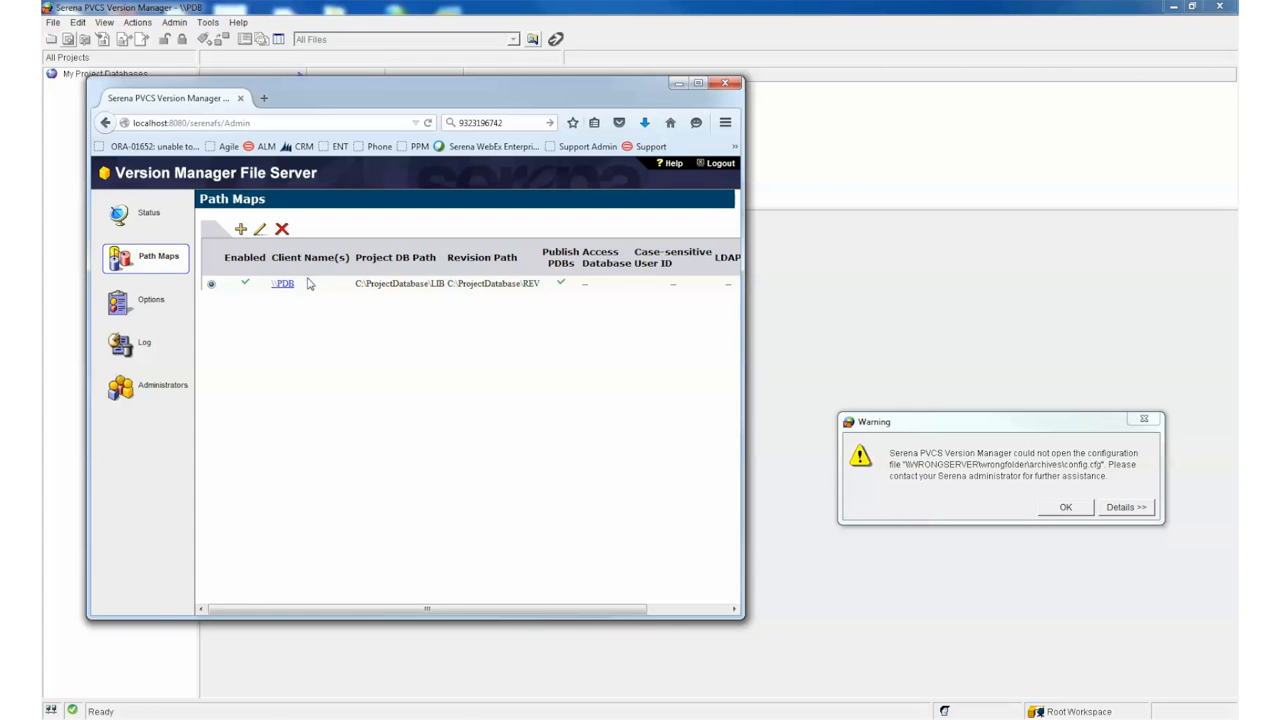
Step: Start a new path map, widen its form window and mark the path map as enabled
{"action": "left_click", "coordinate": [240, 229]}
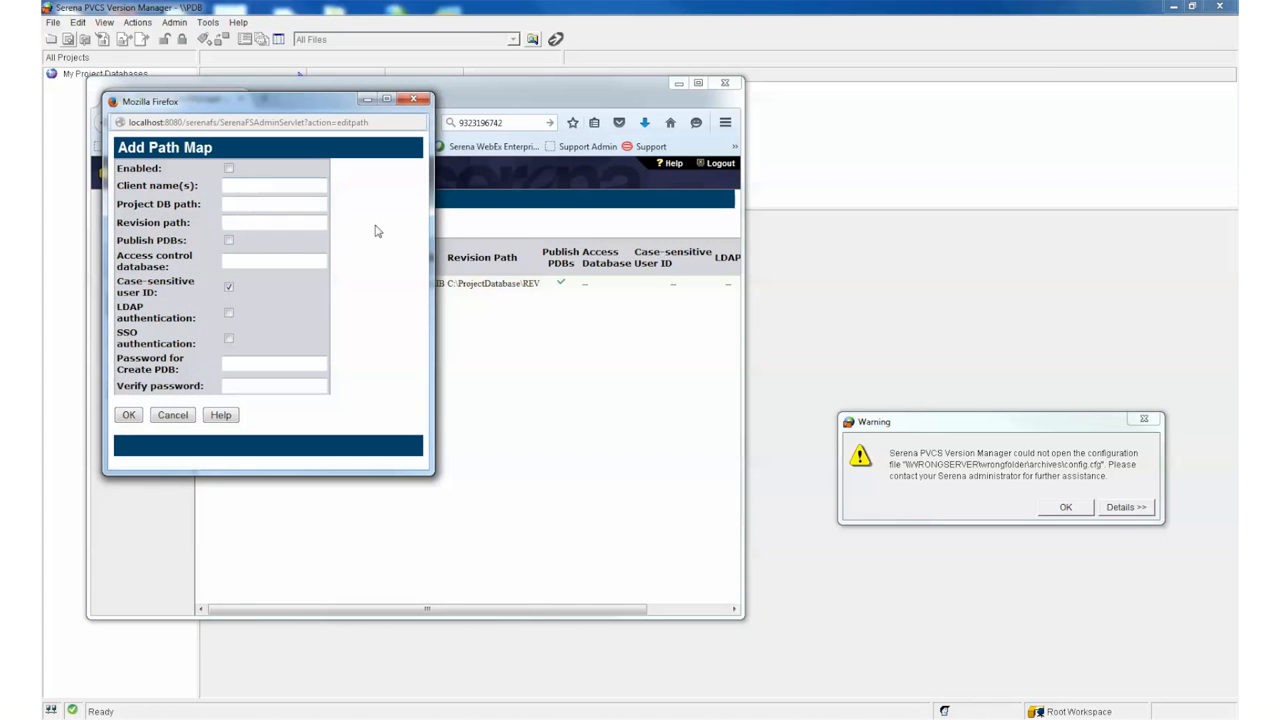
{"action": "left_click", "coordinate": [437, 240]}
{"action": "mouse_move", "coordinate": [245, 710]}
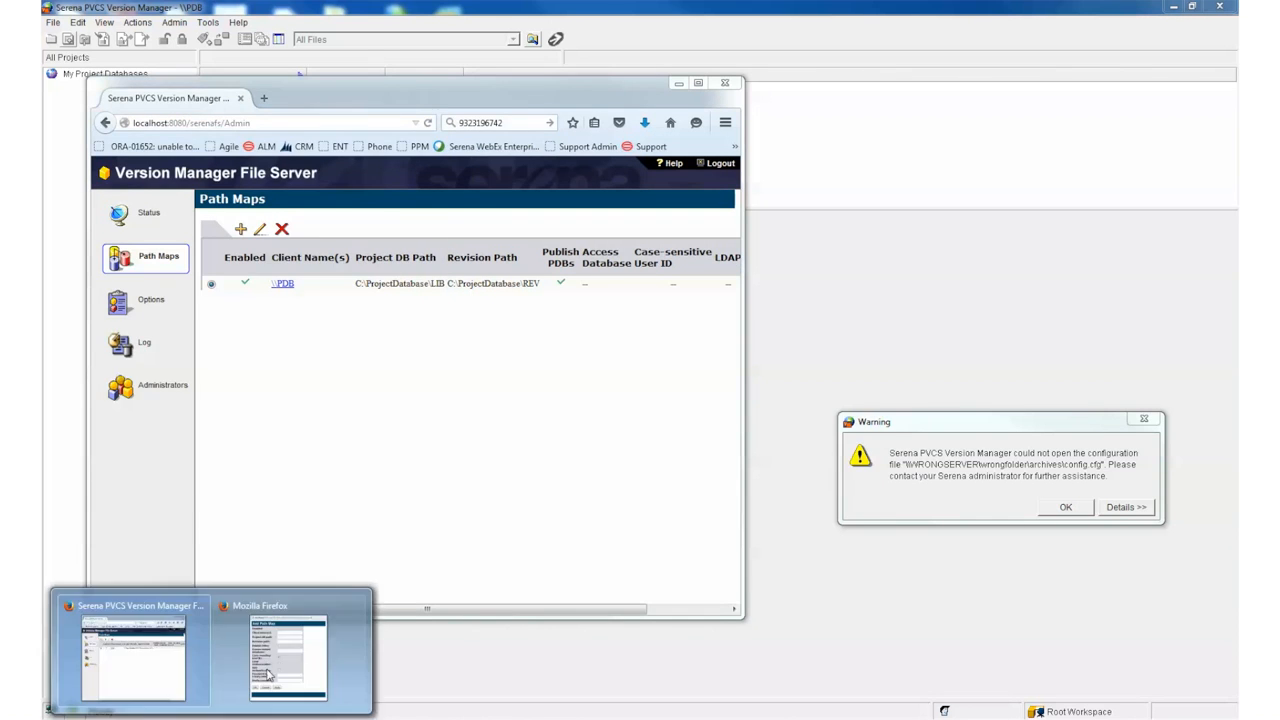
{"action": "left_click", "coordinate": [285, 650]}
{"action": "left_click_drag", "start_coordinate": [433, 226], "coordinate": [590, 226]}
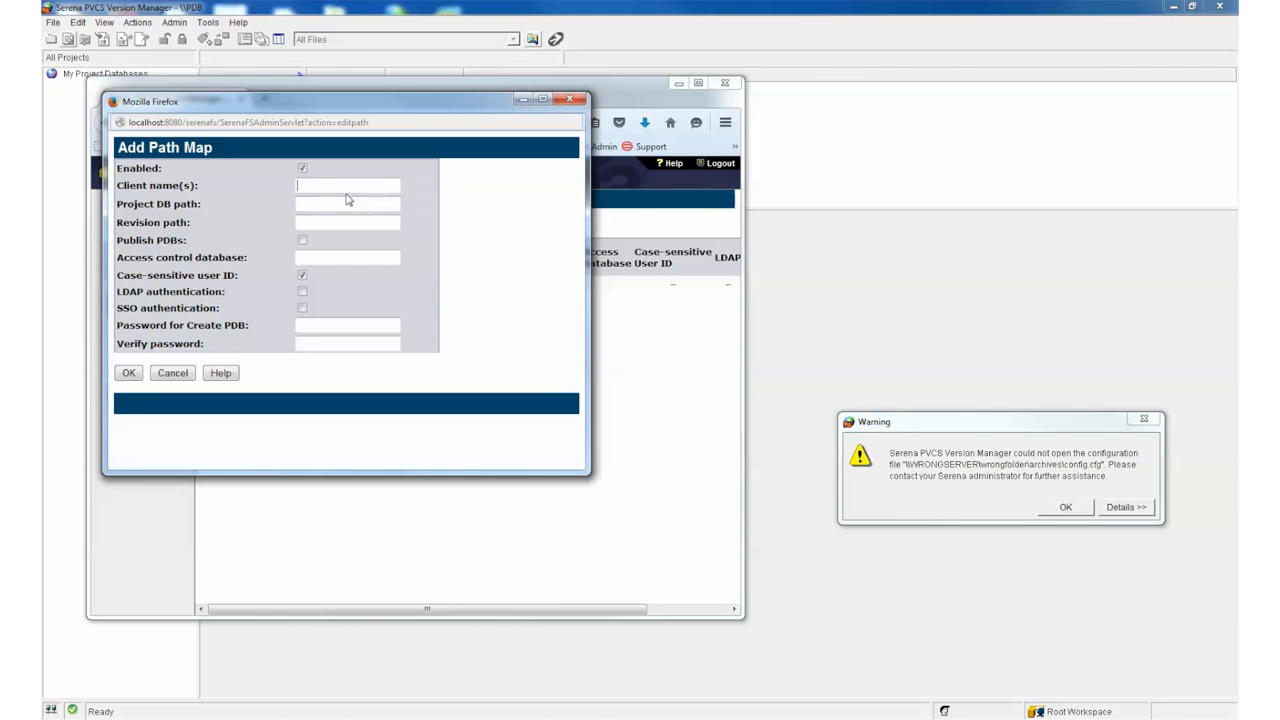
Step: Enter \\WRONGSERVER\wrongfolder\archives as the new path map's client name
{"action": "type", "text": "\\\\"}
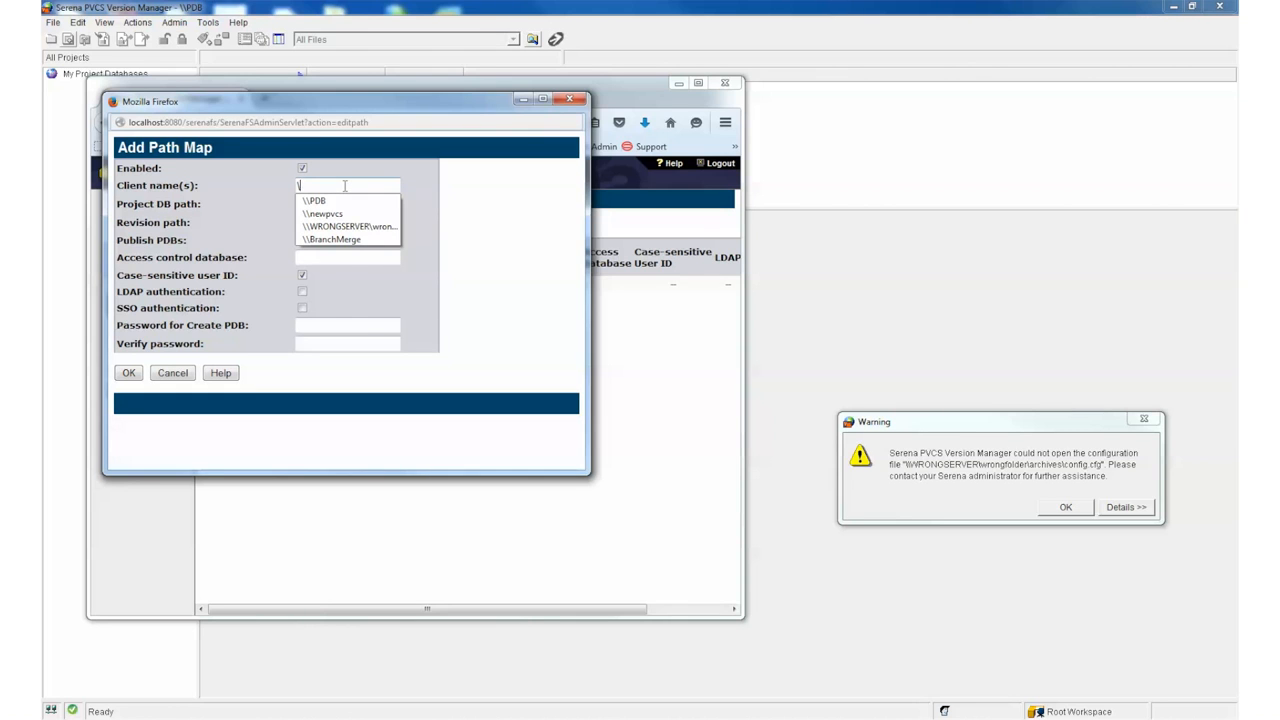
{"action": "key", "text": "Return"}
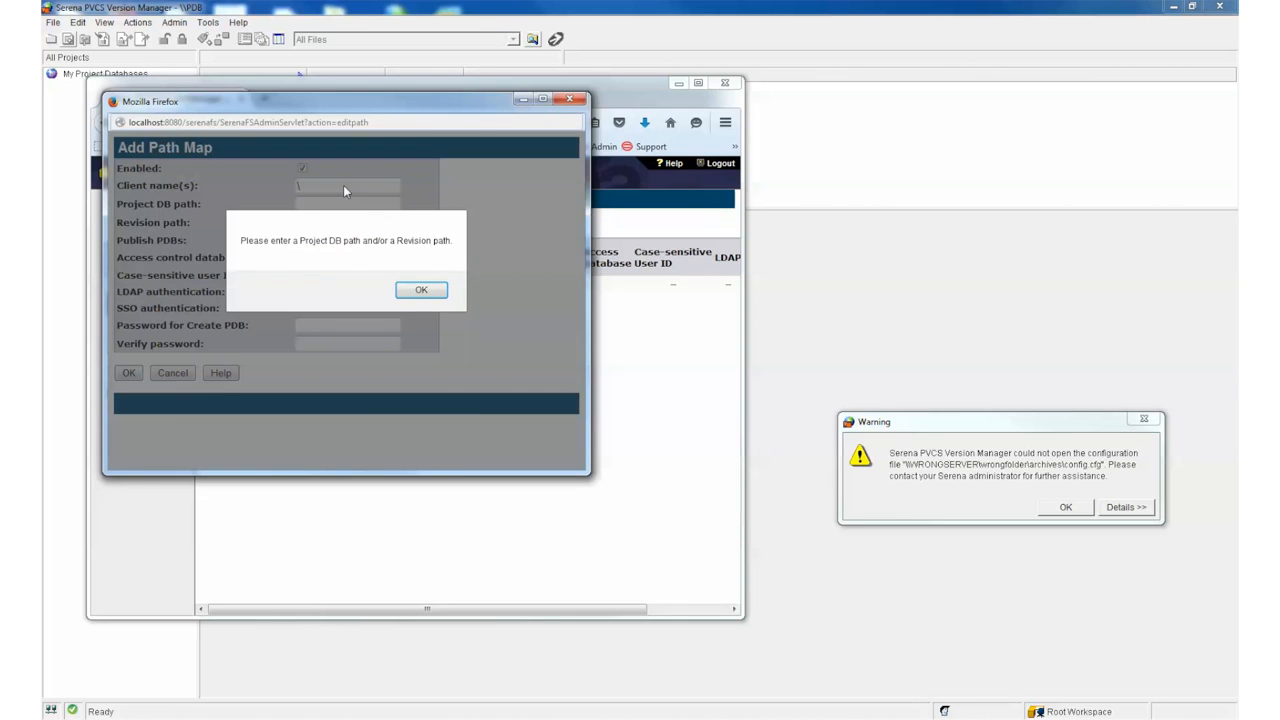
{"action": "left_click", "coordinate": [422, 292]}
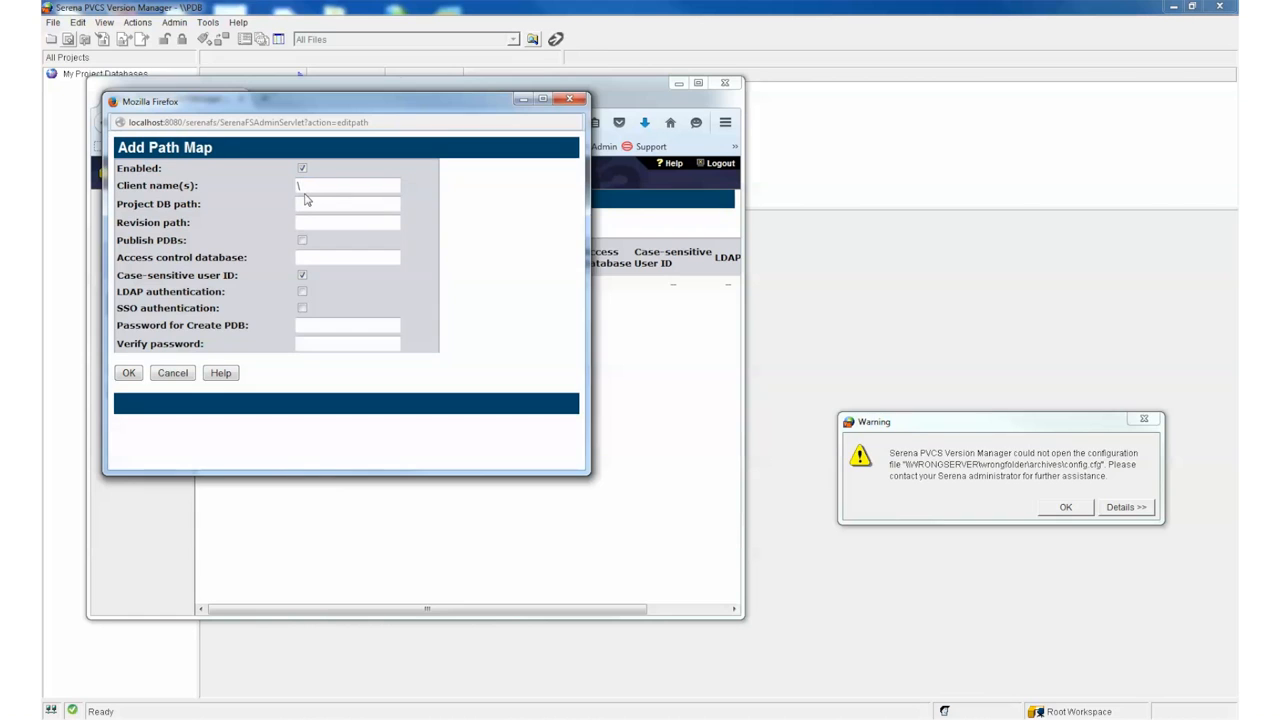
{"action": "type", "text": "\\"}
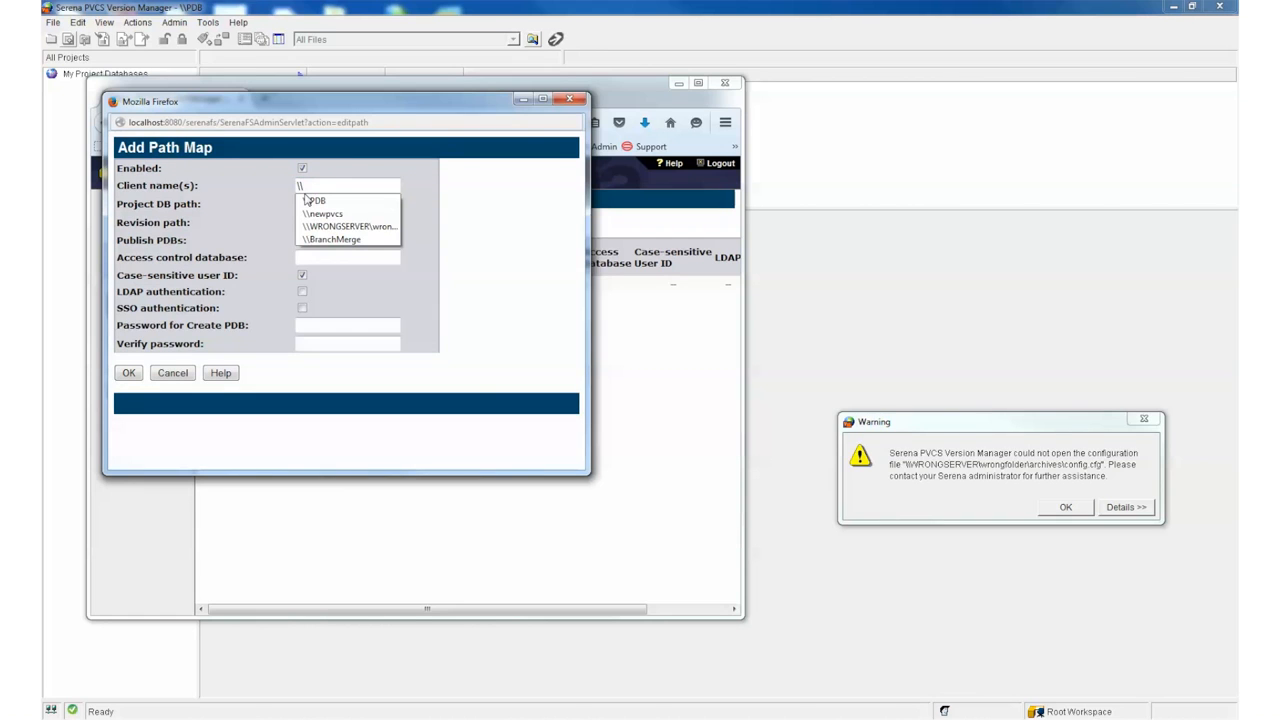
{"action": "type", "text": "WRIBG"}
{"action": "key", "text": "BackSpace"}
{"action": "key", "text": "BackSpace"}
{"action": "key", "text": "BackSpace"}
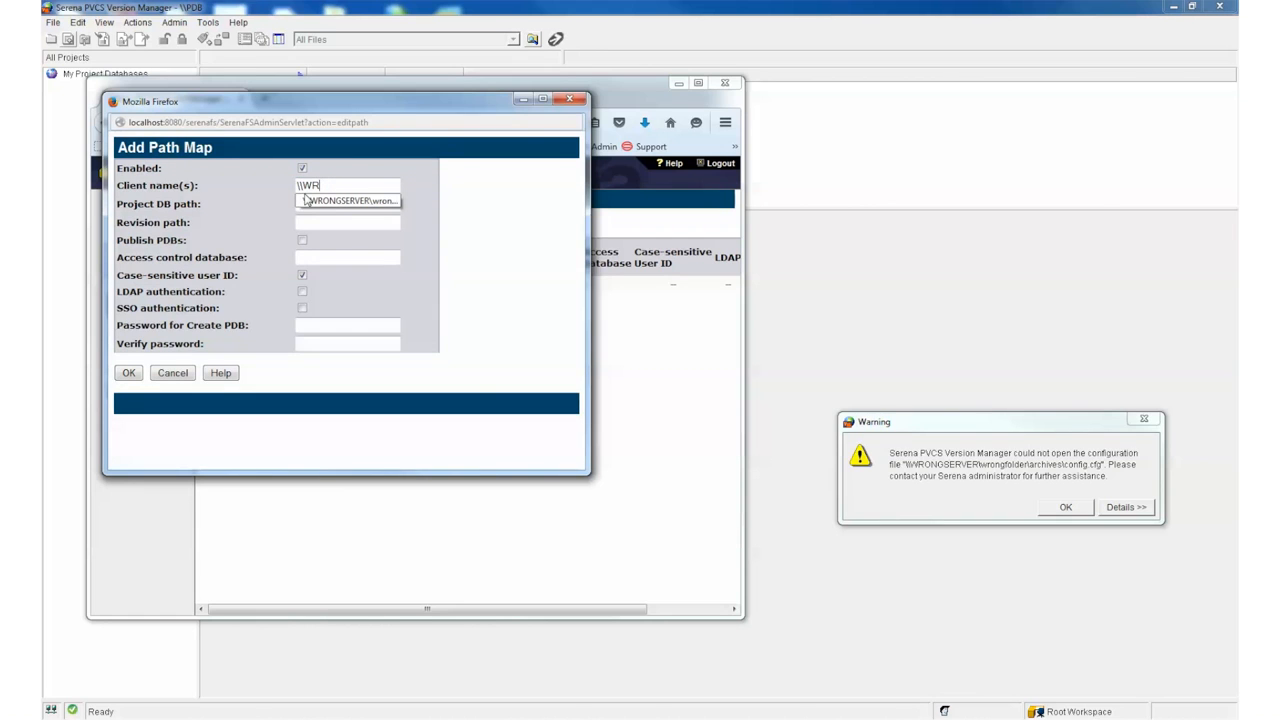
{"action": "type", "text": "ONG"}
{"action": "type", "text": "SERVER"}
{"action": "type", "text": "\\wrongfolder"}
{"action": "type", "text": "\\archive"}
{"action": "type", "text": "s"}
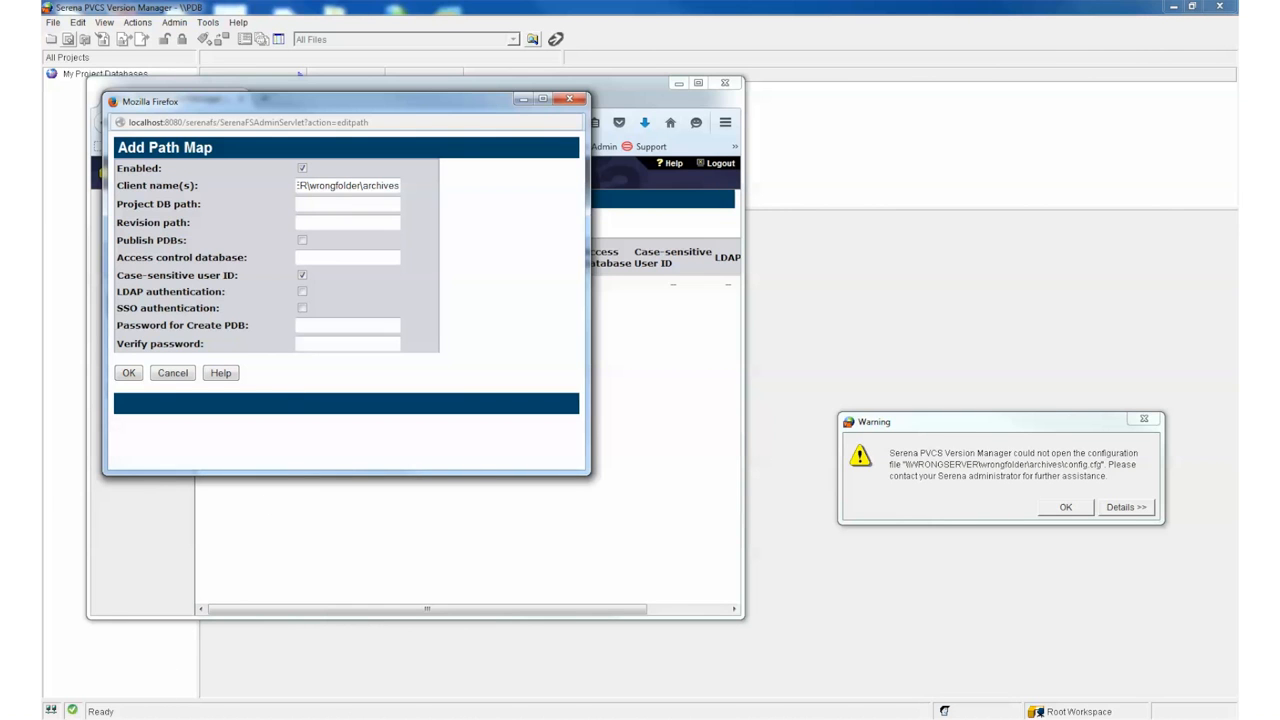
Step: Create a folder named TESTPATH at the root of the Windows (C:) drive
{"action": "key", "text": "super+e"}
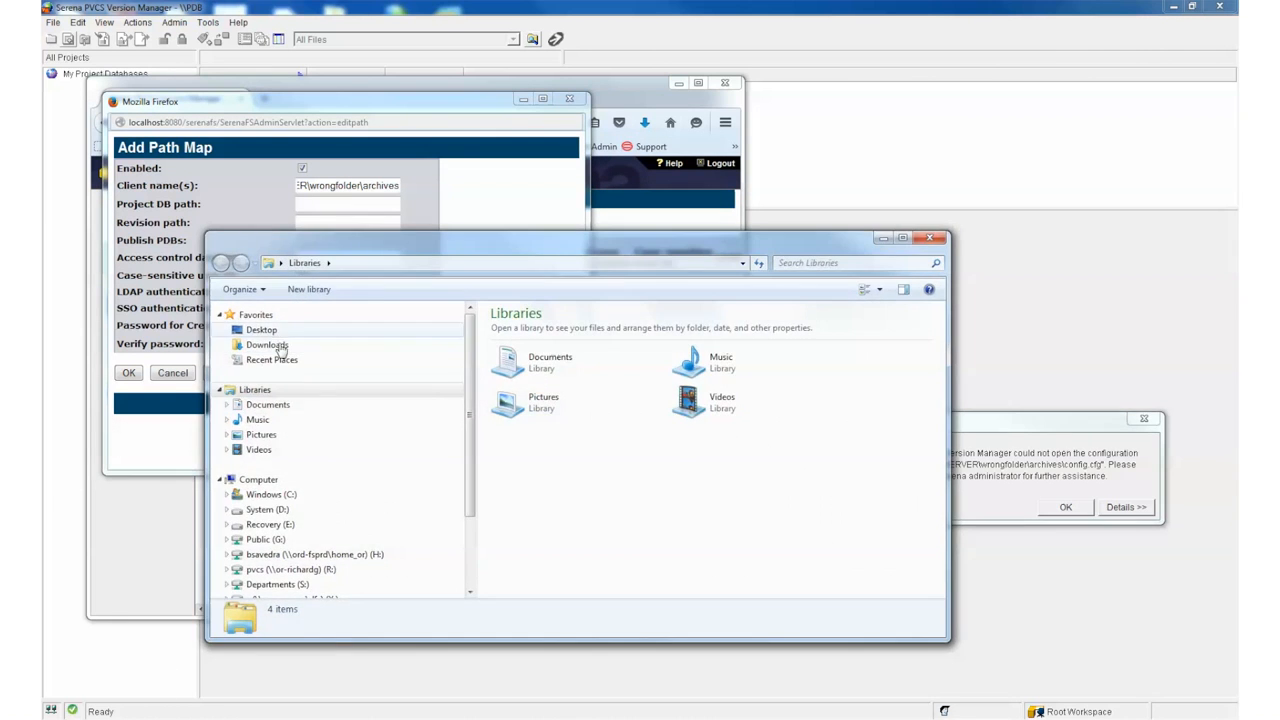
{"action": "left_click", "coordinate": [262, 496]}
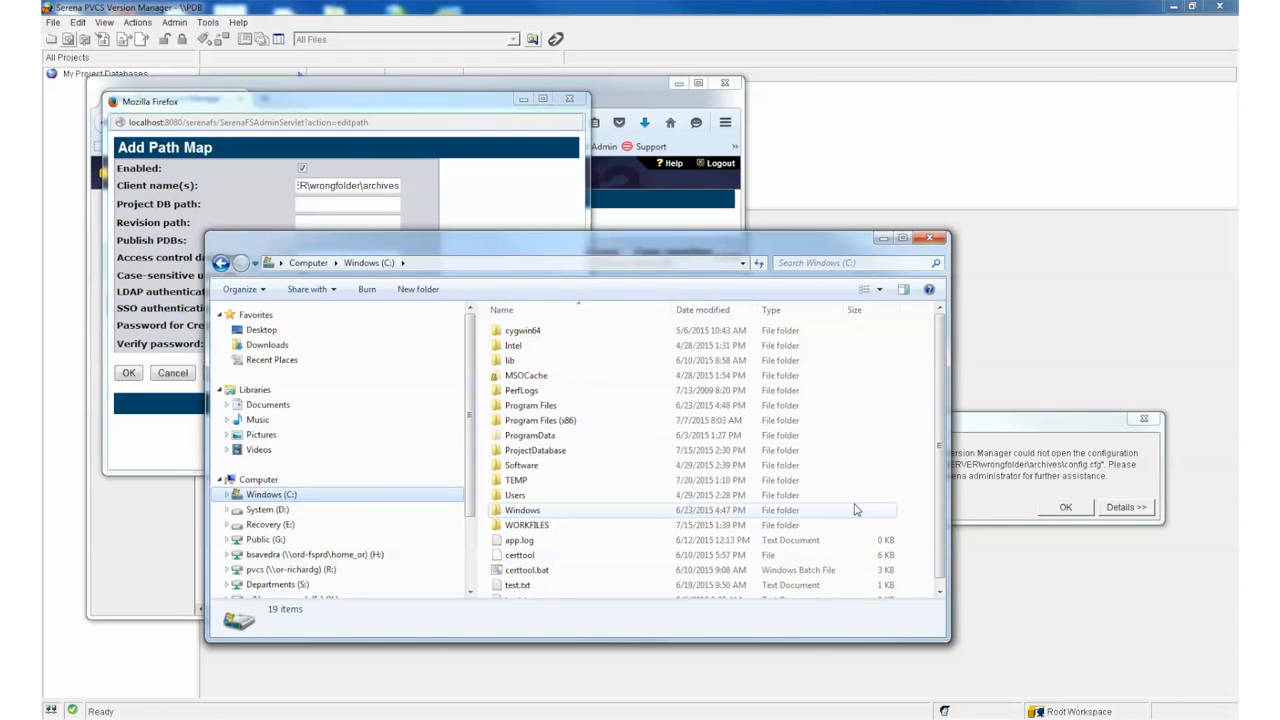
{"action": "right_click", "coordinate": [912, 481]}
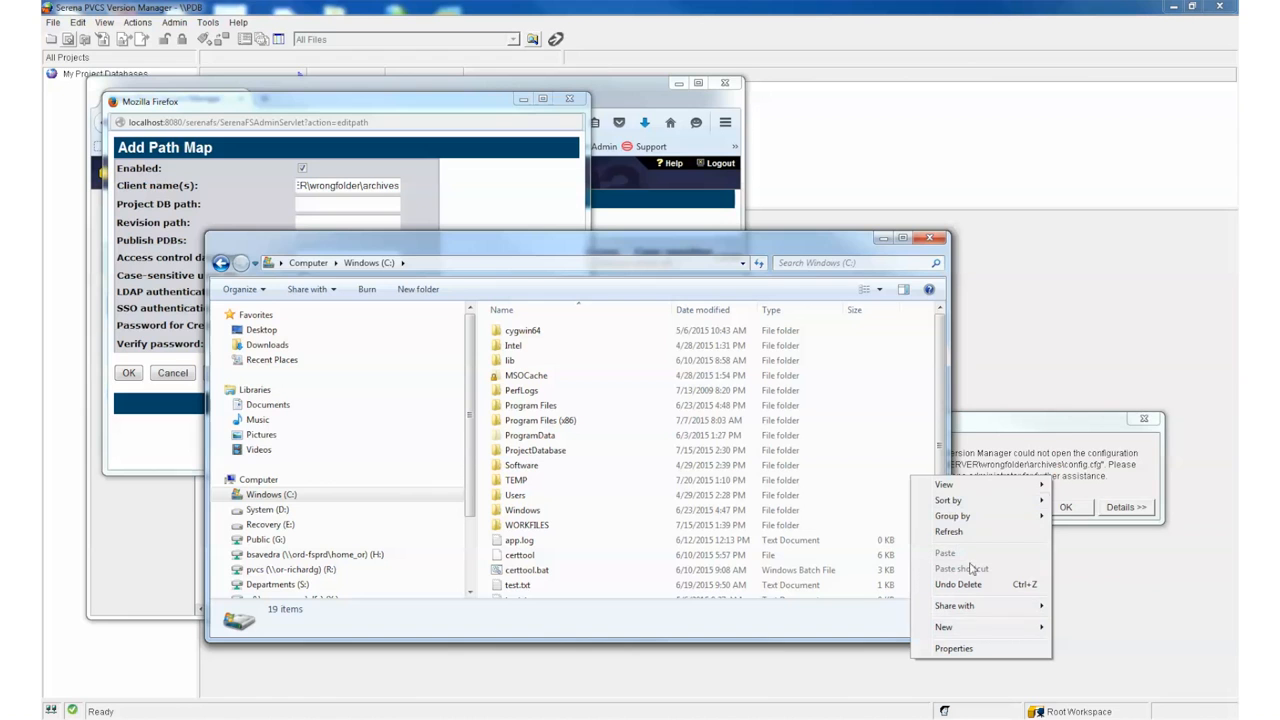
{"action": "mouse_move", "coordinate": [980, 627]}
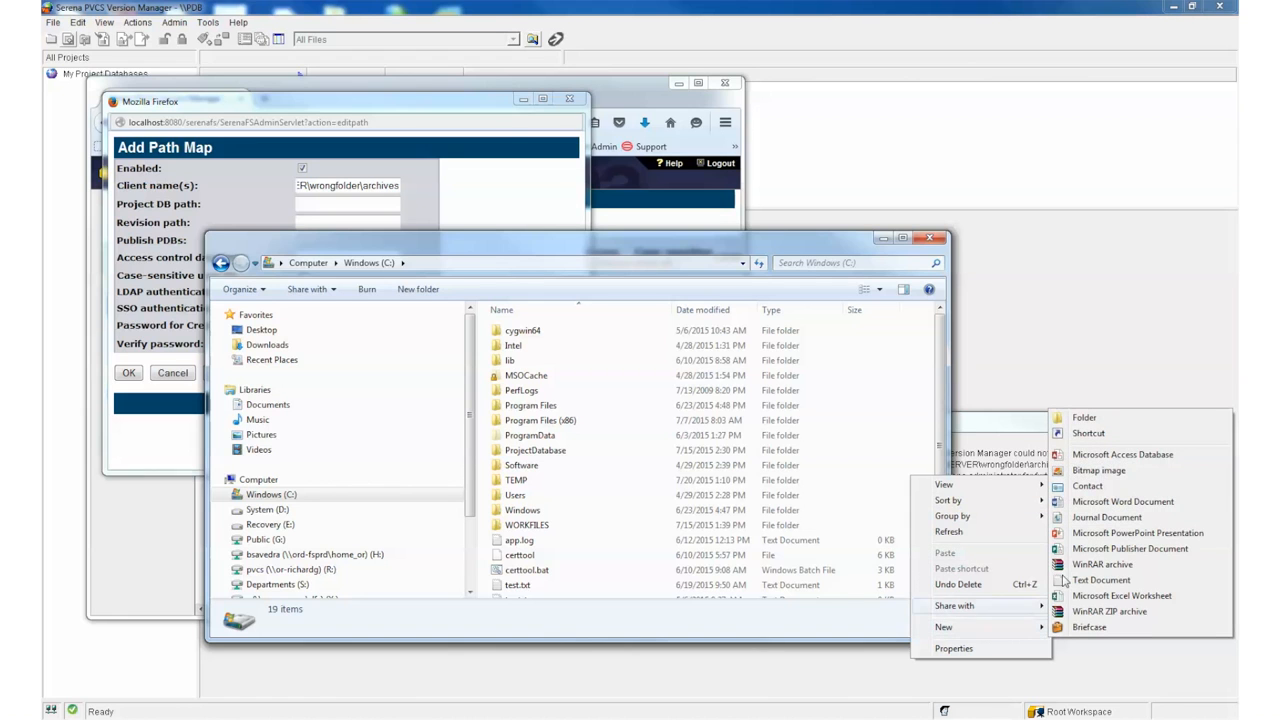
{"action": "left_click", "coordinate": [1080, 420]}
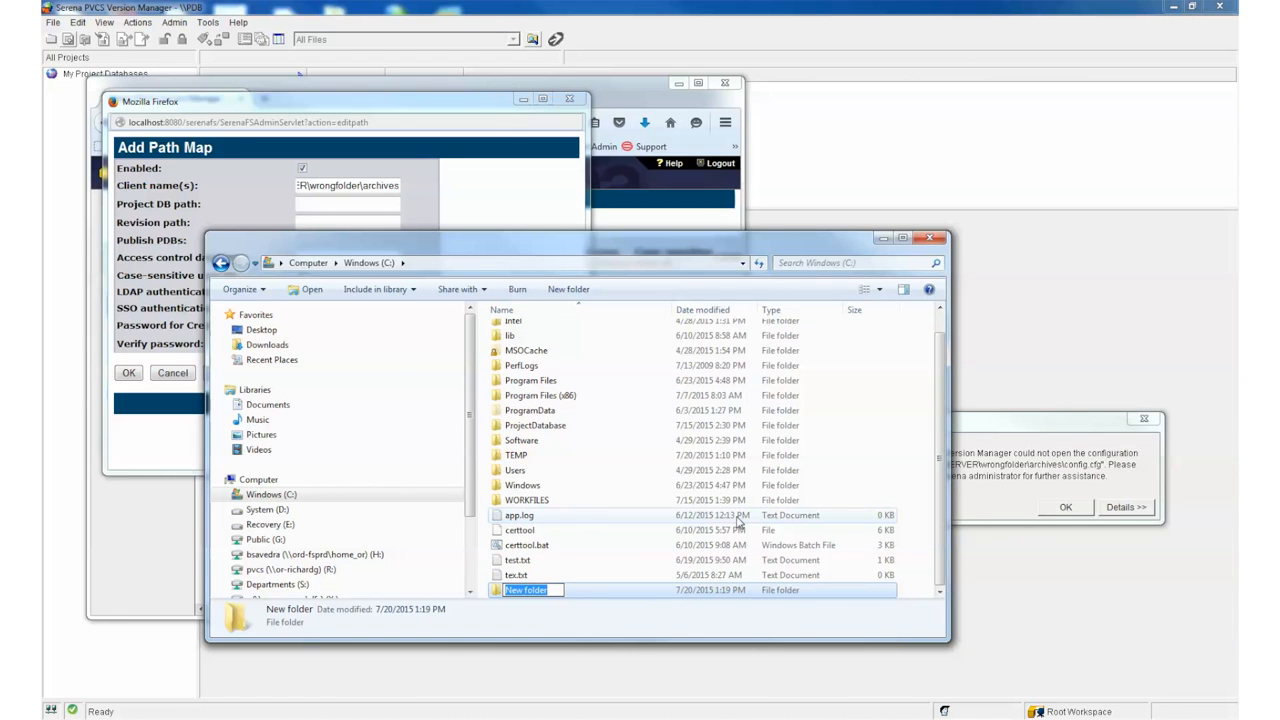
{"action": "type", "text": "TESTPATH"}
{"action": "key", "text": "Return"}
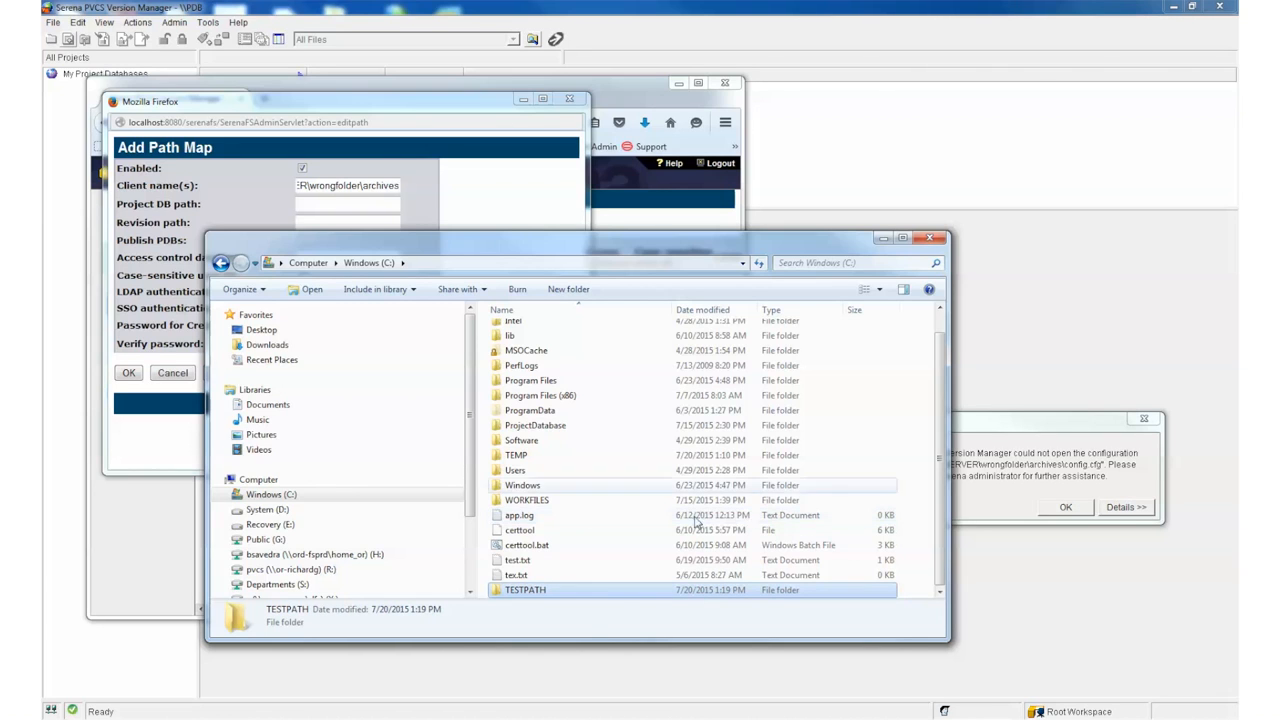
Step: Create an empty file named config.cfg inside the TESTPATH folder and minimize the file explorer
{"action": "double_click", "coordinate": [545, 591]}
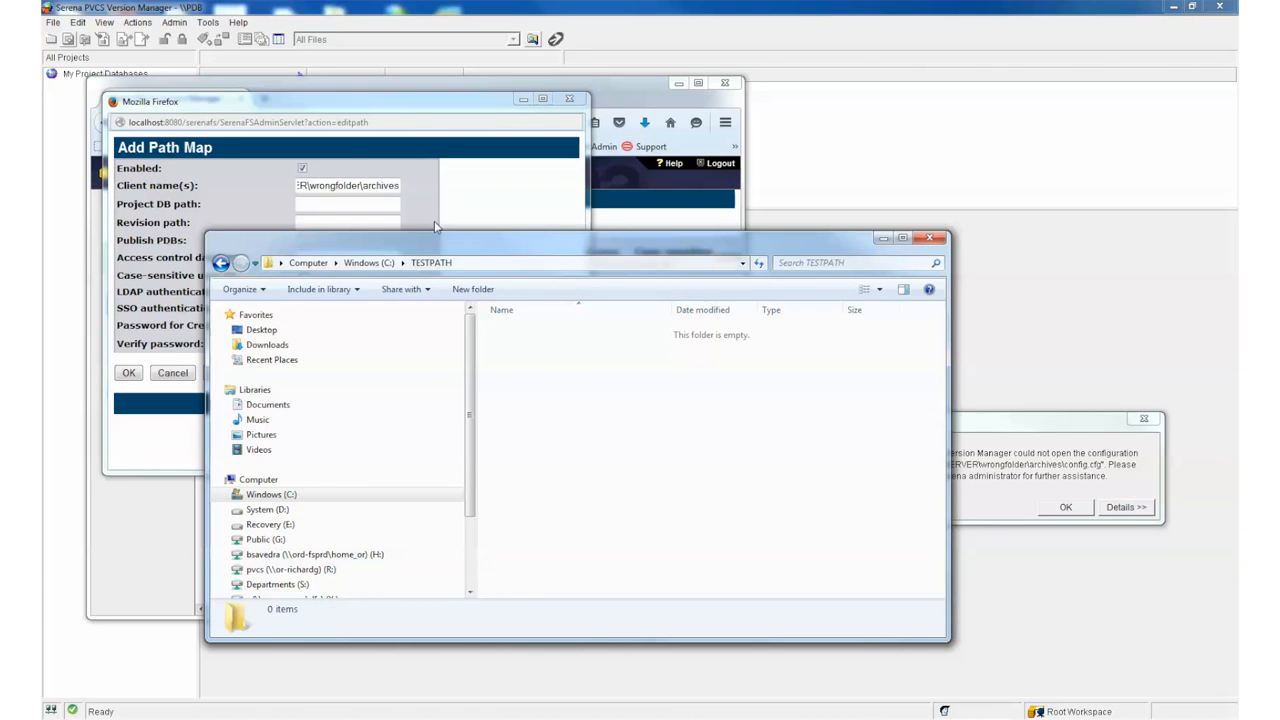
{"action": "right_click", "coordinate": [630, 430]}
{"action": "mouse_move", "coordinate": [674, 600]}
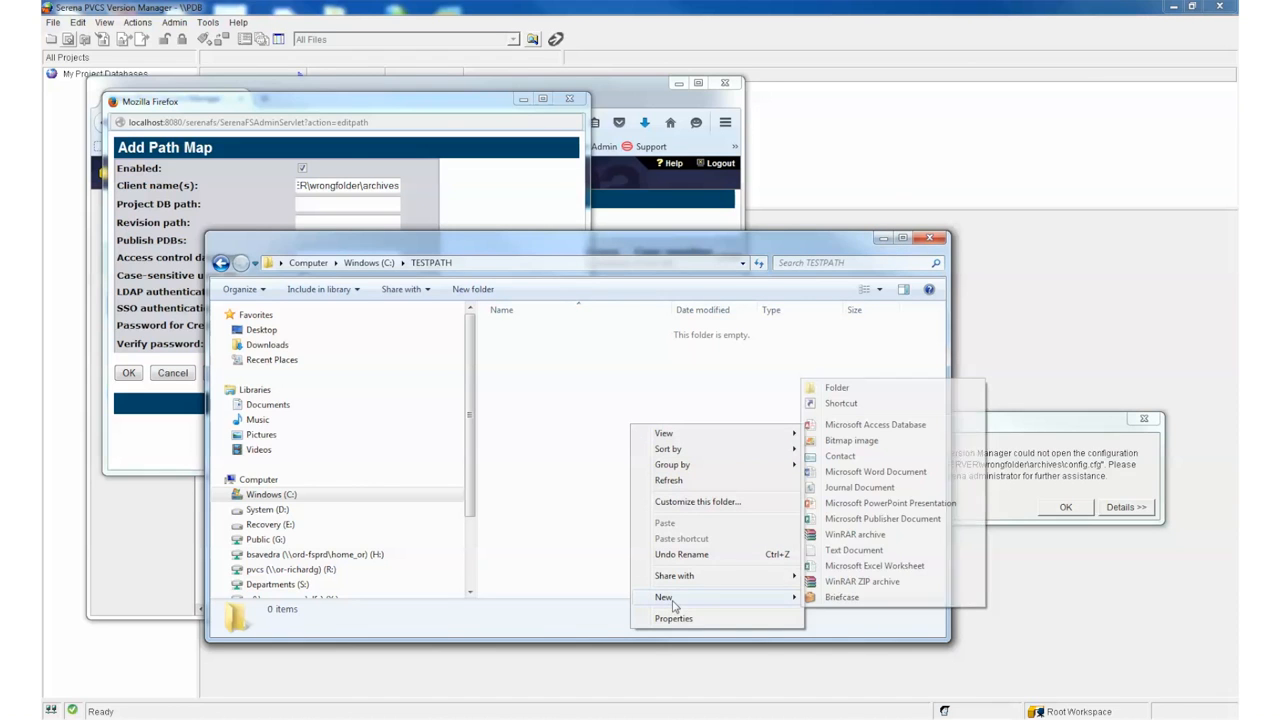
{"action": "left_click", "coordinate": [850, 549]}
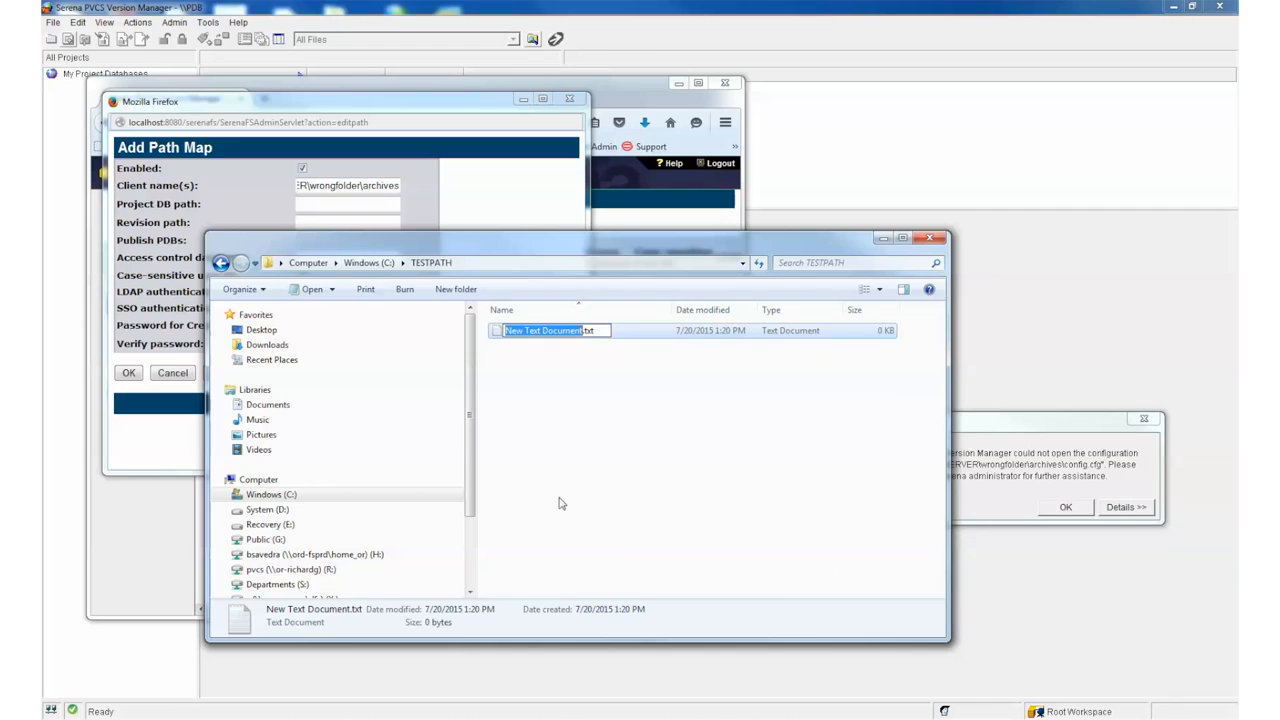
{"action": "key", "text": "BackSpace"}
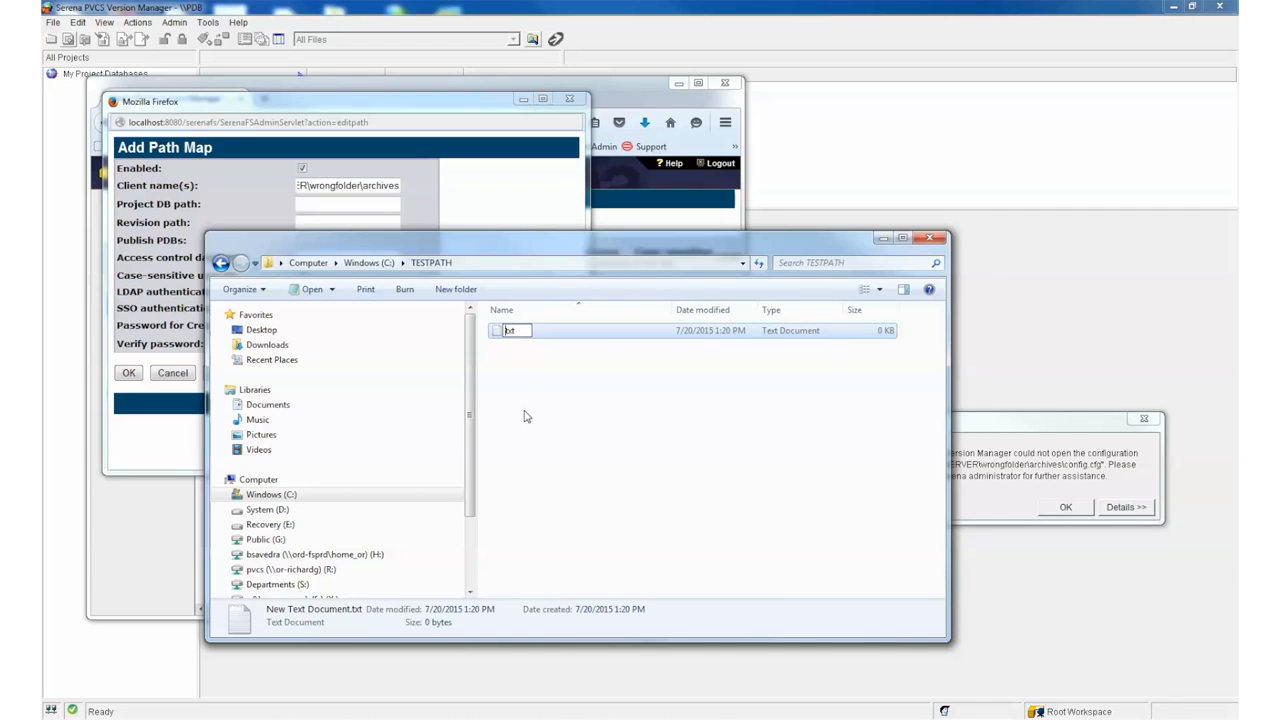
{"action": "type", "text": "config.cfg"}
{"action": "key", "text": "Return"}
{"action": "left_click", "coordinate": [700, 380]}
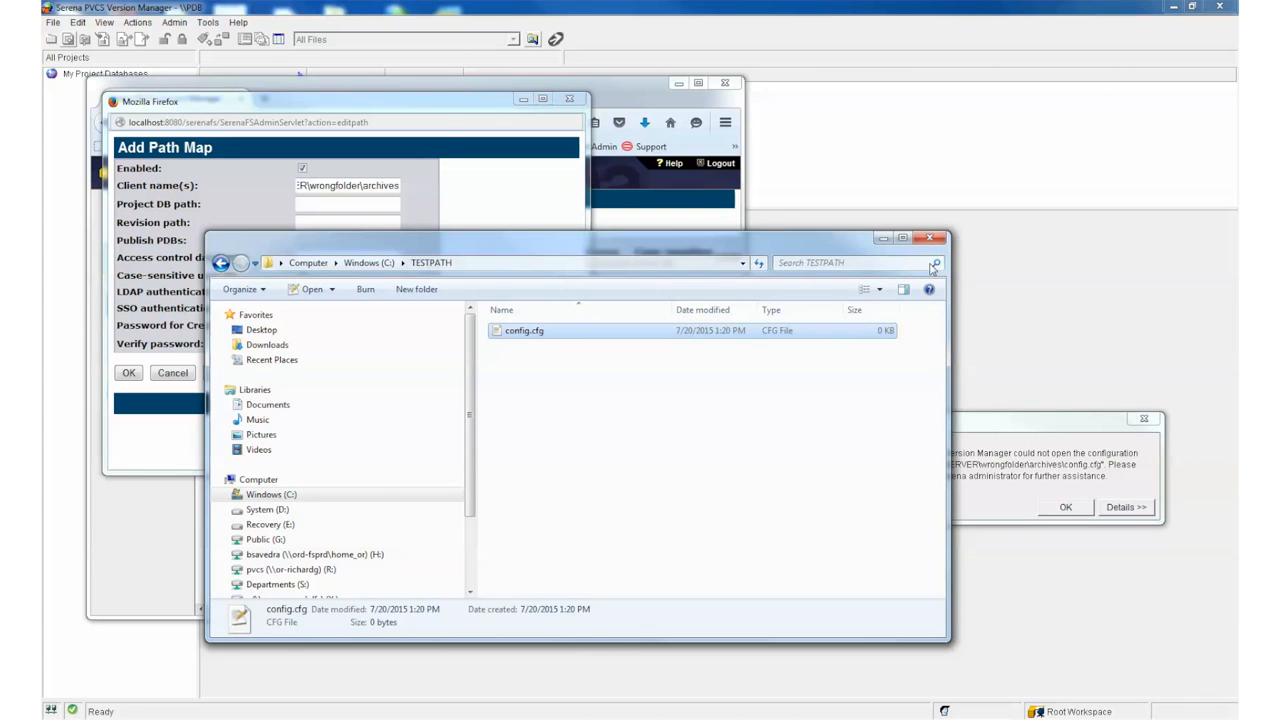
{"action": "left_click", "coordinate": [883, 239]}
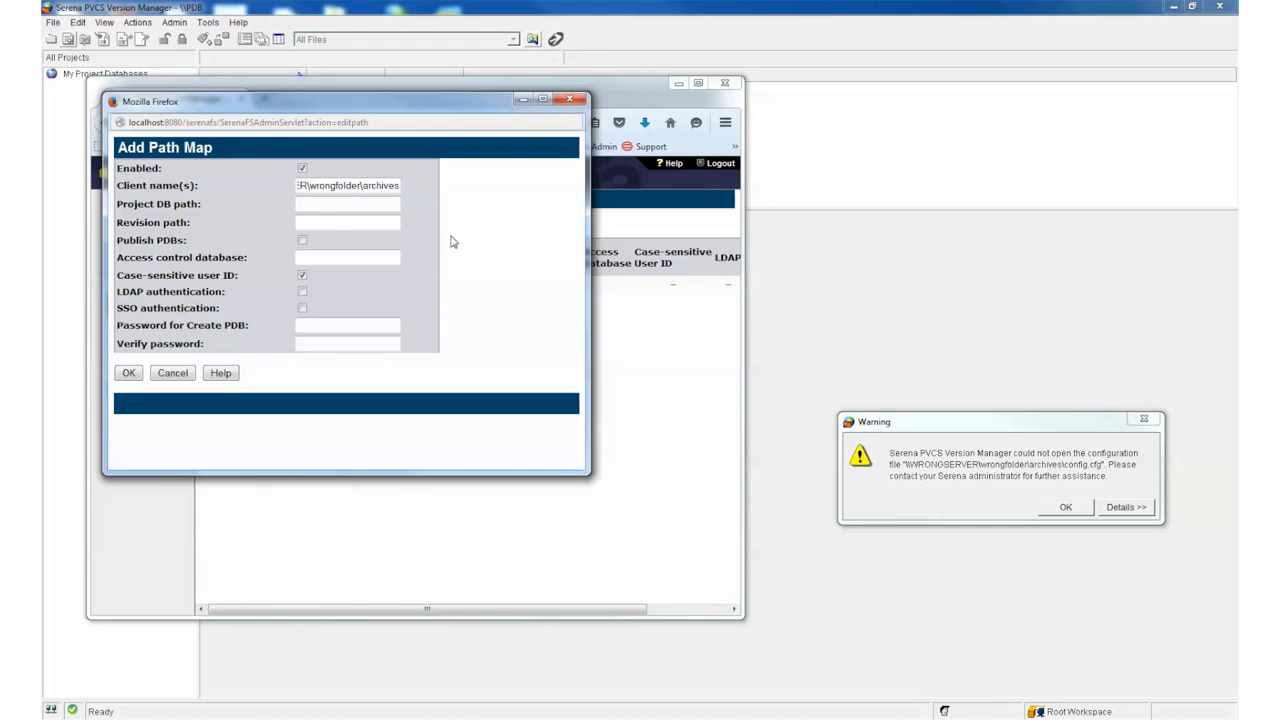
Step: Set the path map's Project DB path to C:\TESTPATH, disable case-sensitive user ID and save the path map
{"action": "type", "text": "C"}
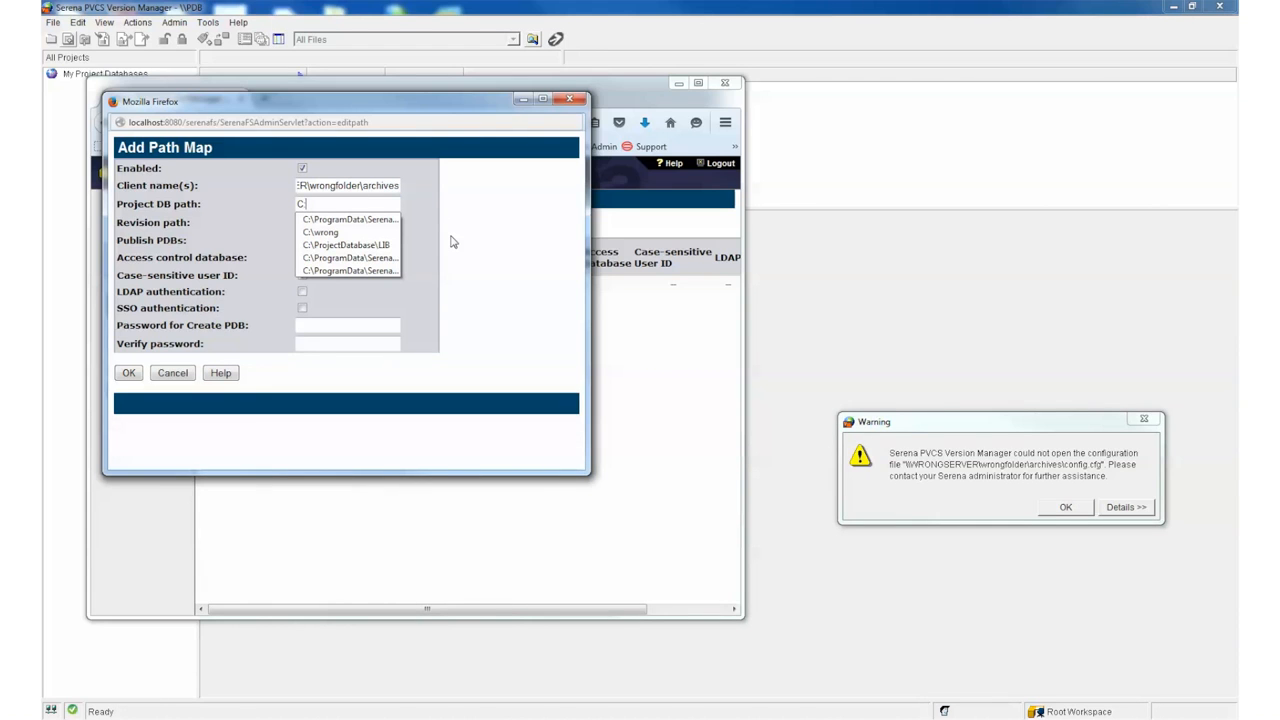
{"action": "type", "text": ":\\TESTPATH"}
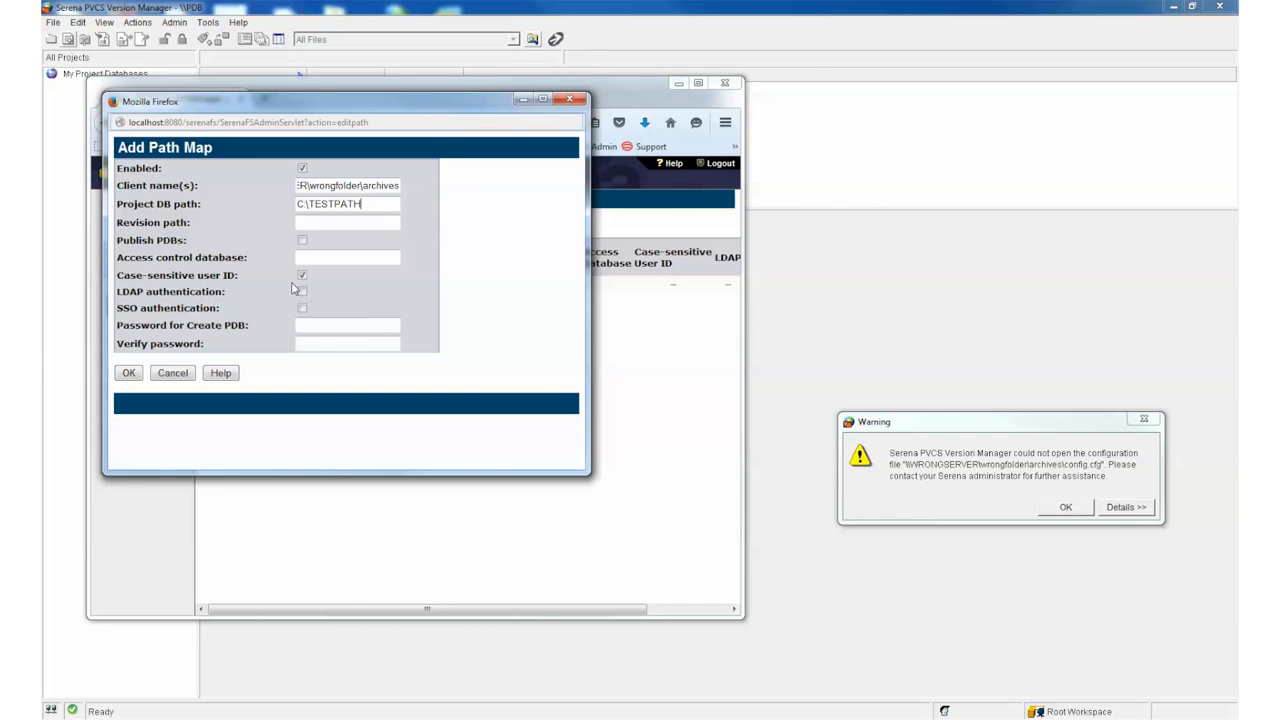
{"action": "left_click", "coordinate": [302, 276]}
{"action": "left_click", "coordinate": [130, 373]}
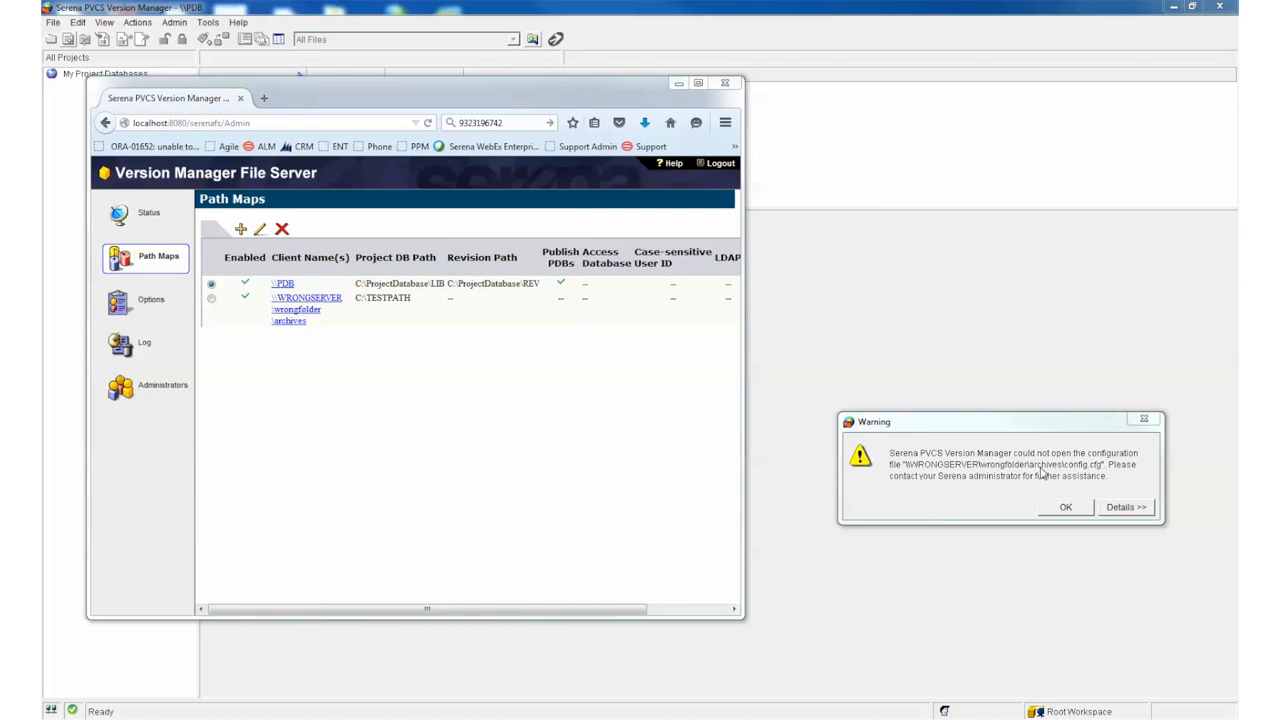
Step: Minimize the browser, dismiss the configuration file warning and open the \\PDB project database from the file server path map view
{"action": "left_click", "coordinate": [679, 83]}
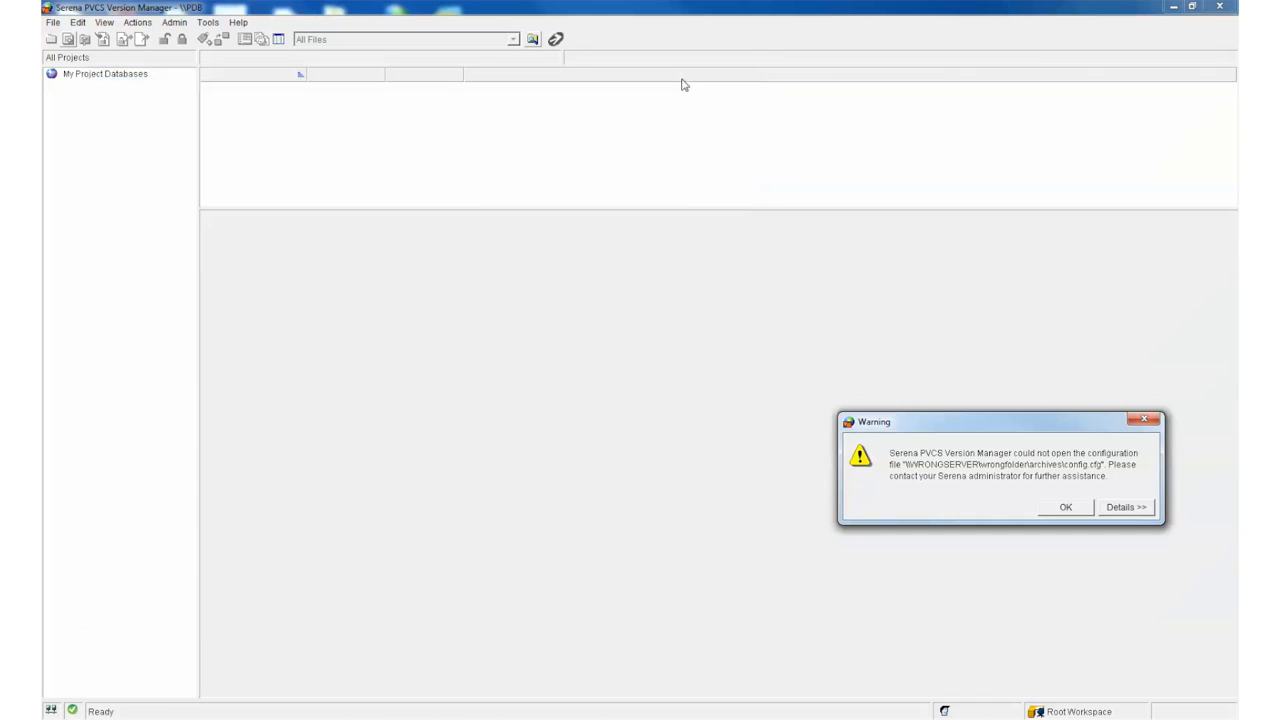
{"action": "left_click", "coordinate": [1050, 505]}
{"action": "right_click", "coordinate": [114, 79]}
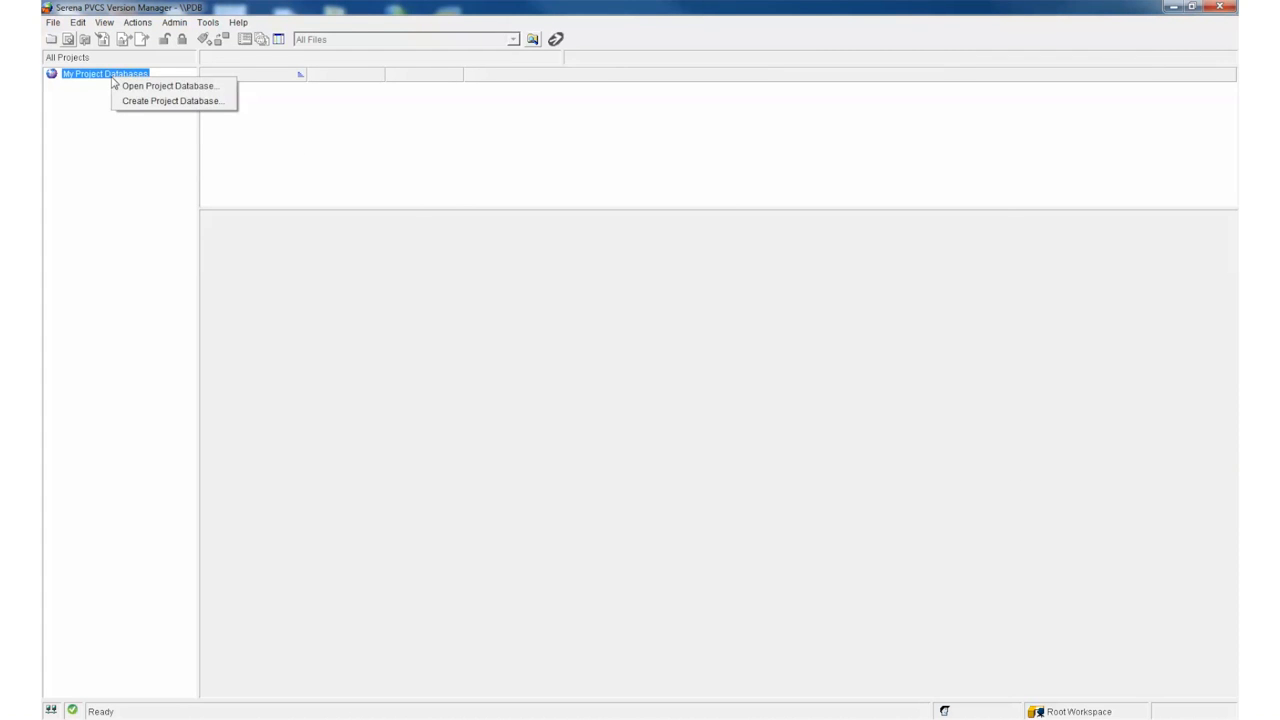
{"action": "left_click", "coordinate": [130, 85]}
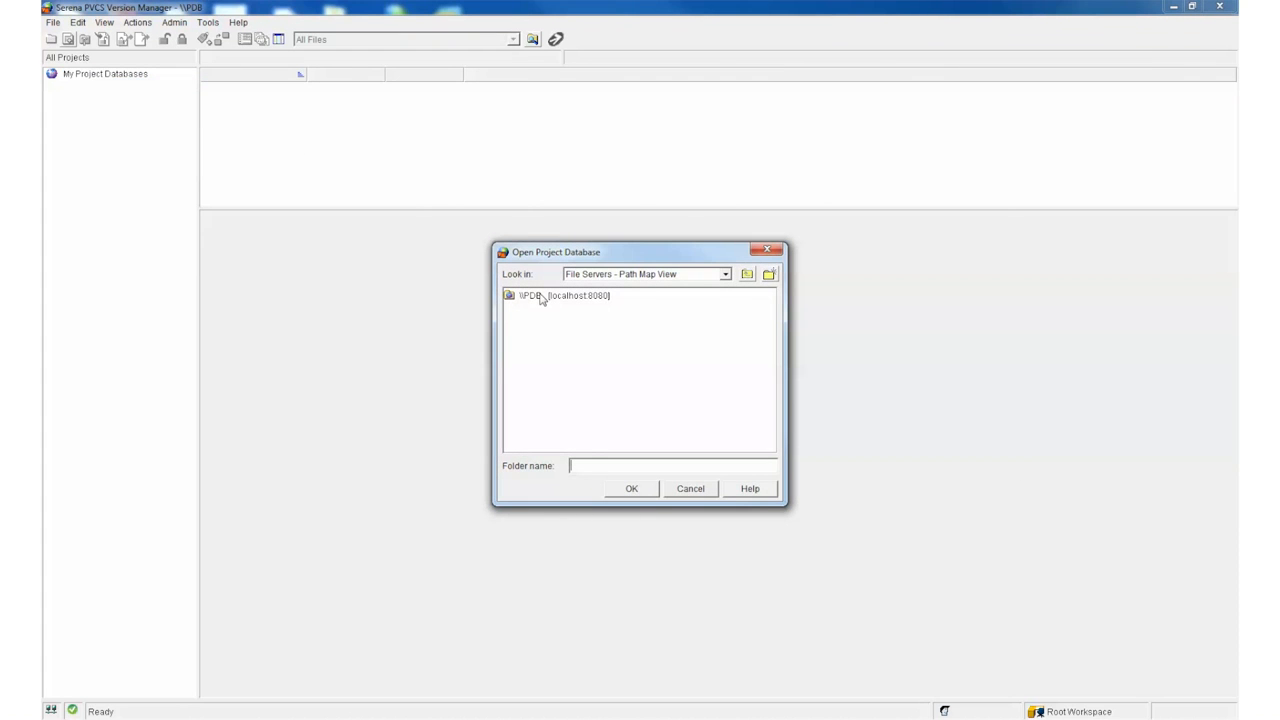
{"action": "double_click", "coordinate": [537, 298]}
{"action": "left_click", "coordinate": [622, 490]}
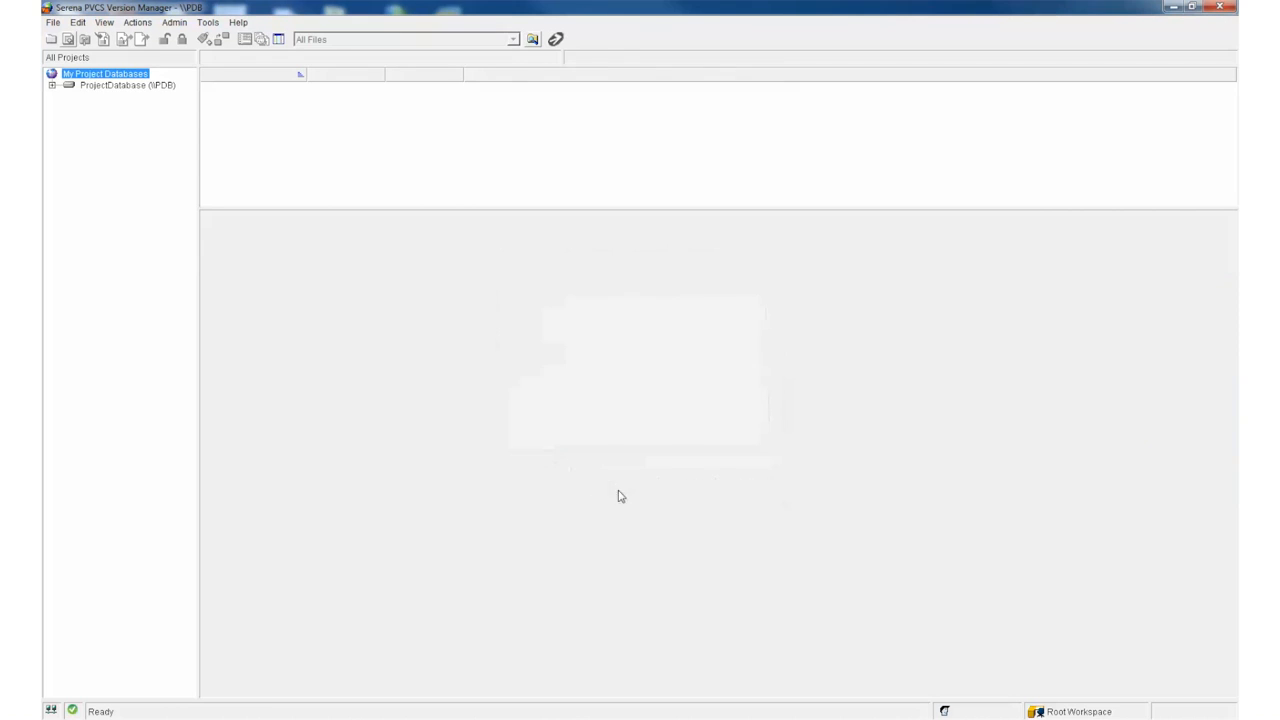
Step: Examine the configuration file path in ProjectDatabase's properties and close them
{"action": "left_click", "coordinate": [110, 88]}
{"action": "right_click", "coordinate": [110, 88]}
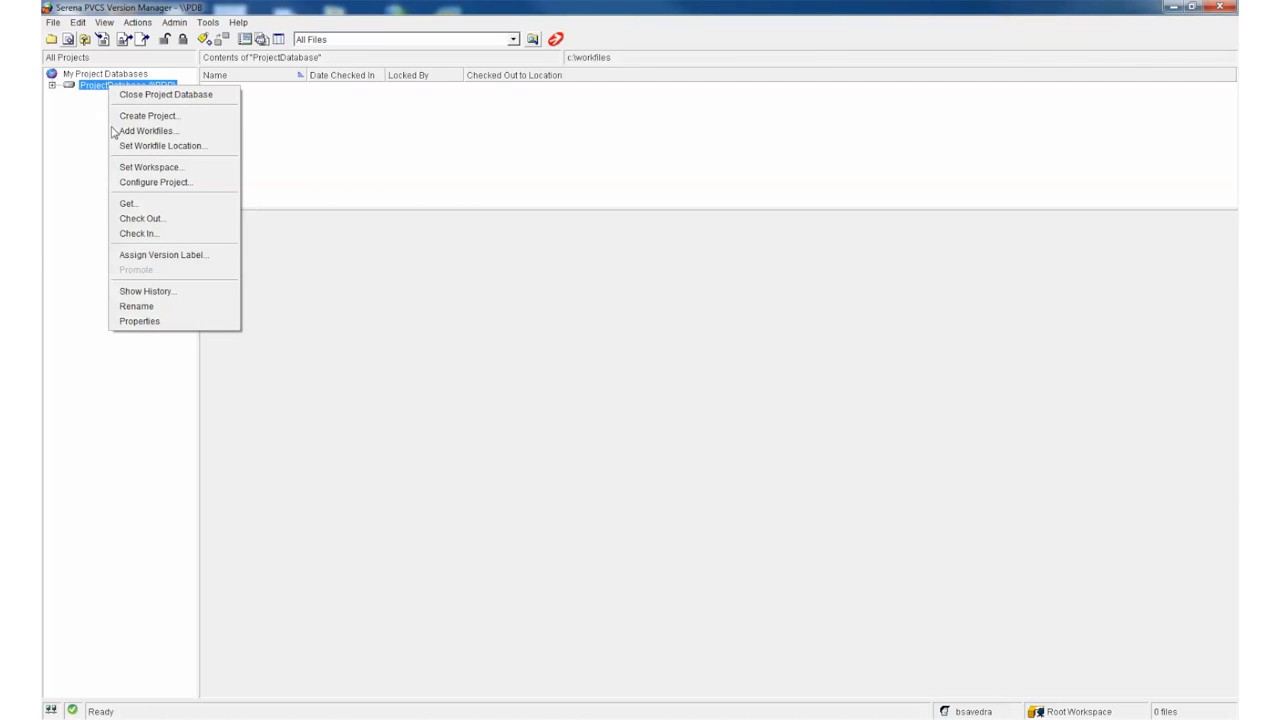
{"action": "left_click", "coordinate": [145, 329]}
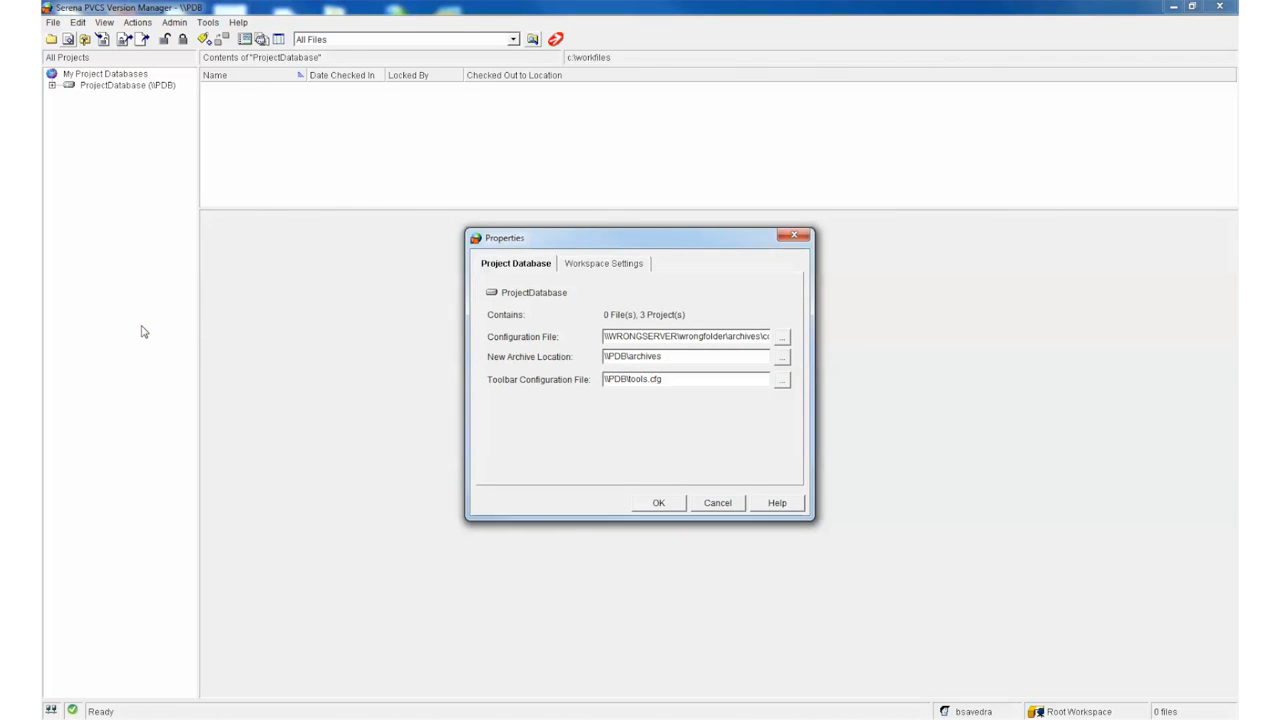
{"action": "left_click", "coordinate": [798, 238]}
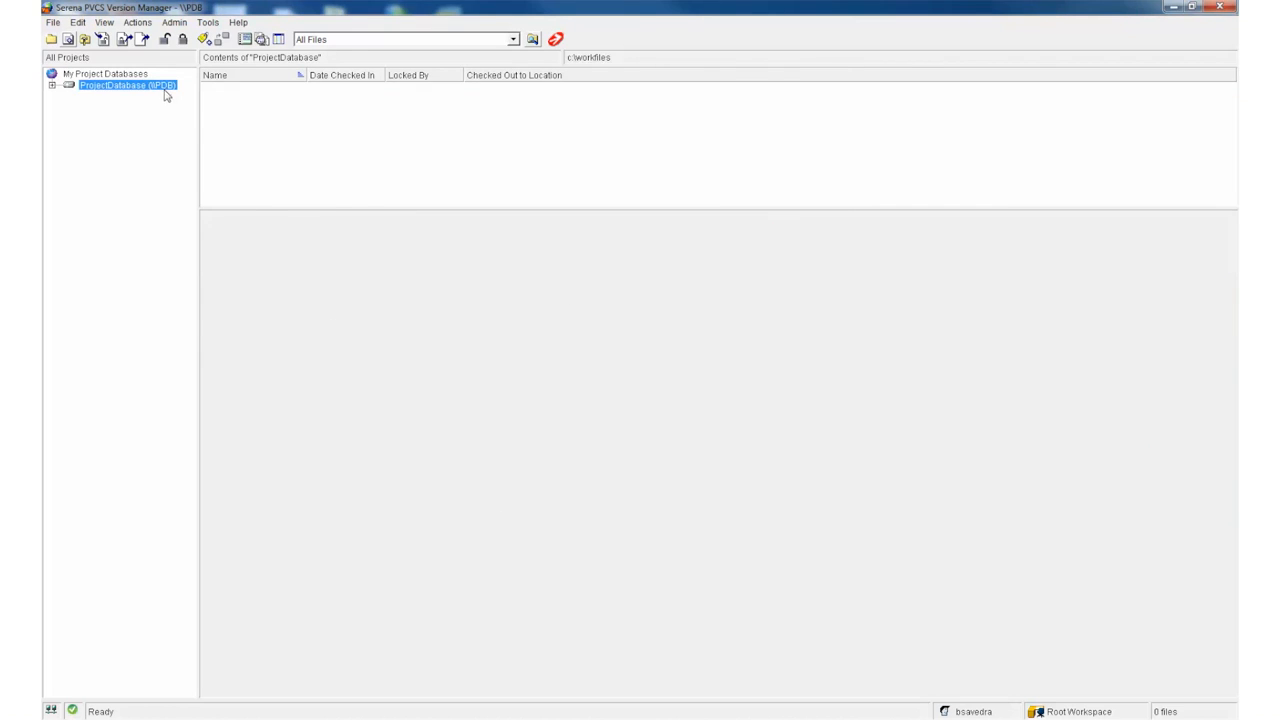
Step: Set ProjectDatabase's configuration file to \\PDB\archives\ccbf21c8.cfg by browsing the file server path map view, and save the properties
{"action": "right_click", "coordinate": [164, 88]}
{"action": "left_click", "coordinate": [205, 324]}
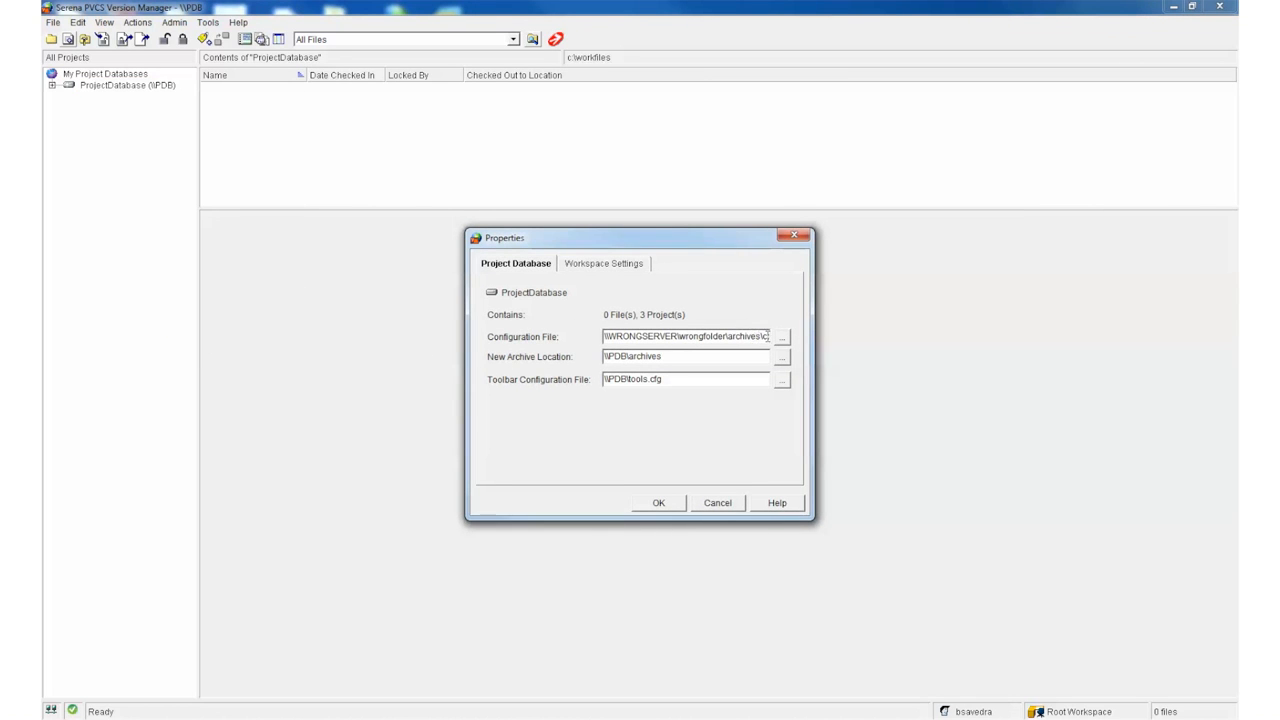
{"action": "left_click", "coordinate": [781, 338]}
{"action": "left_click", "coordinate": [726, 275]}
{"action": "scroll", "coordinate": [640, 335], "scroll_direction": "up", "scroll_amount": 3}
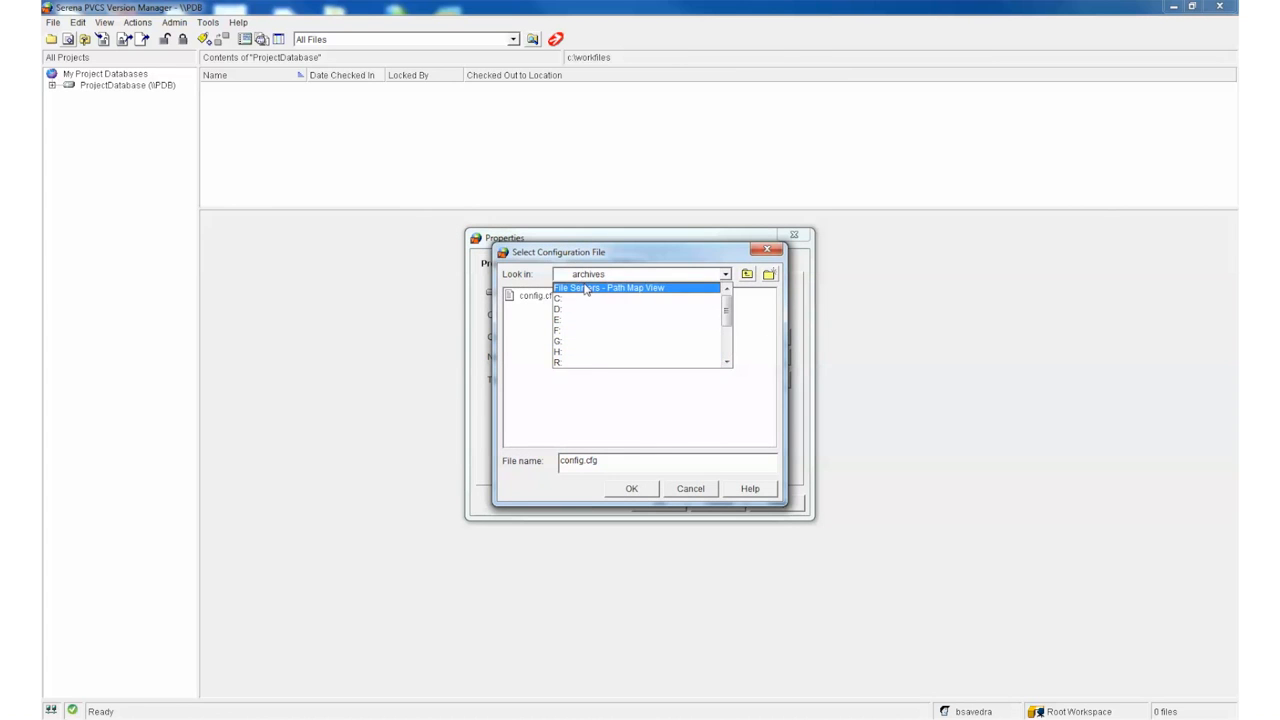
{"action": "left_click", "coordinate": [596, 288]}
{"action": "double_click", "coordinate": [540, 296]}
{"action": "scroll", "coordinate": [546, 388], "scroll_direction": "down", "scroll_amount": 1}
{"action": "scroll", "coordinate": [540, 395], "scroll_direction": "up", "scroll_amount": 1}
{"action": "double_click", "coordinate": [530, 296]}
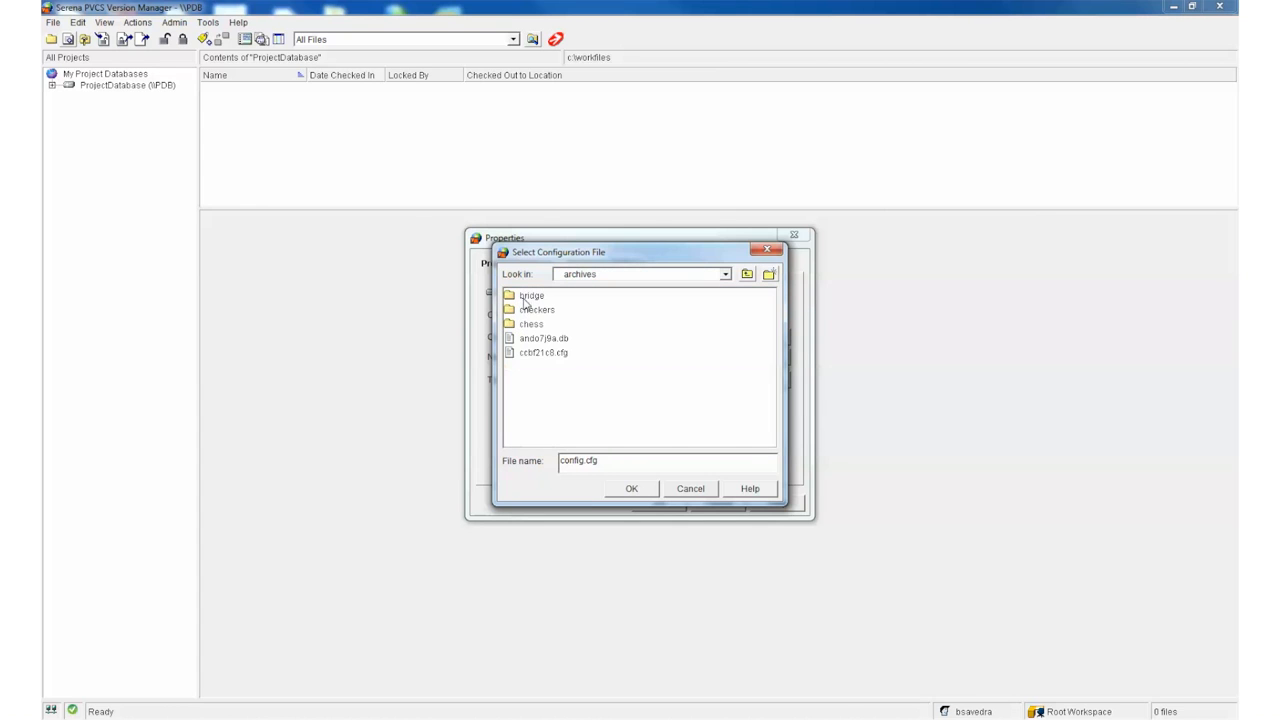
{"action": "double_click", "coordinate": [535, 353]}
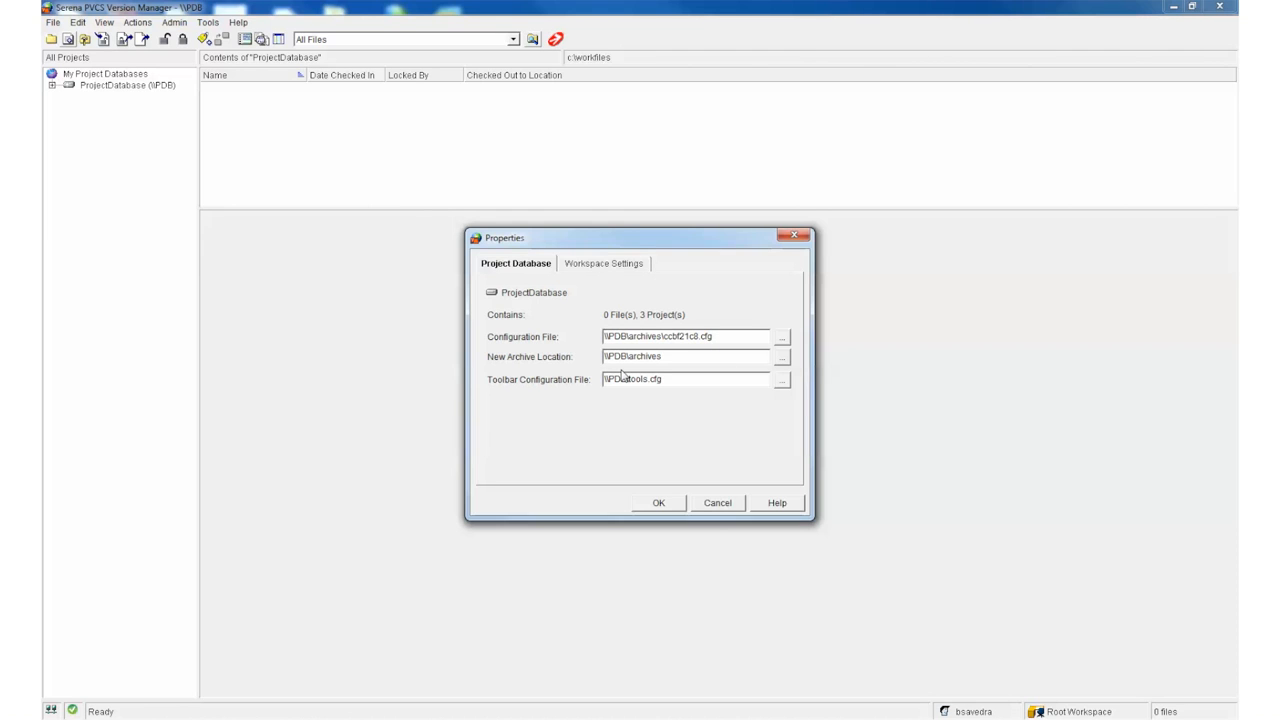
{"action": "left_click", "coordinate": [660, 501]}
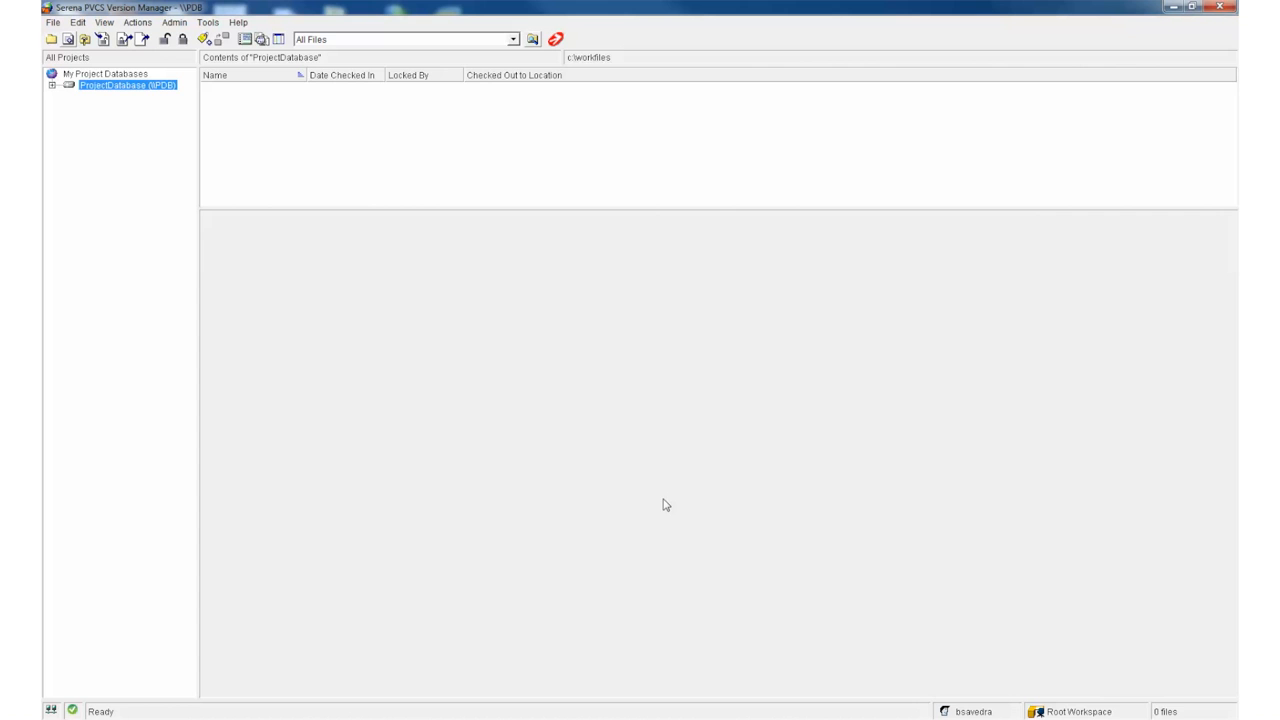